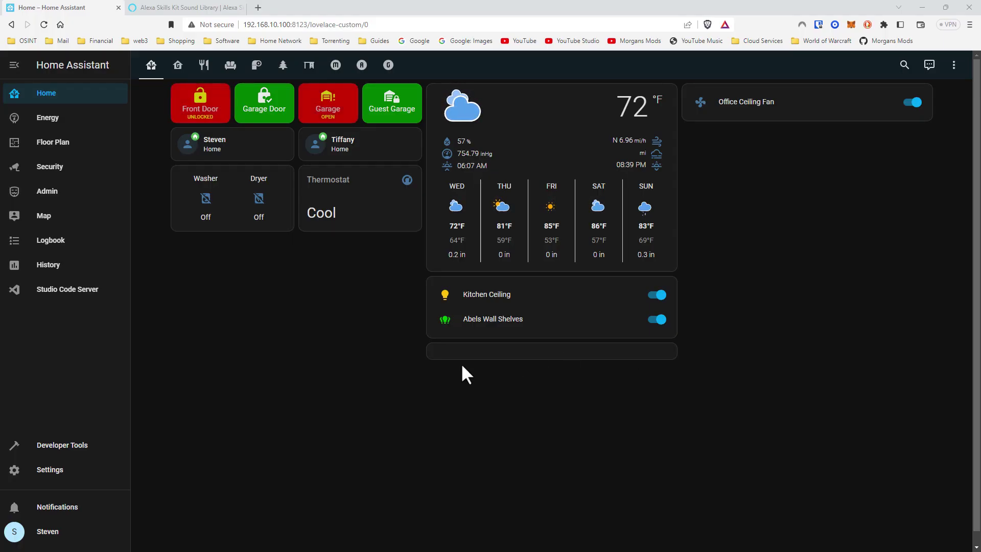
From Settings > Automations & Scenes, start a new automation from scratch and list trigger types
left_click(82, 469)
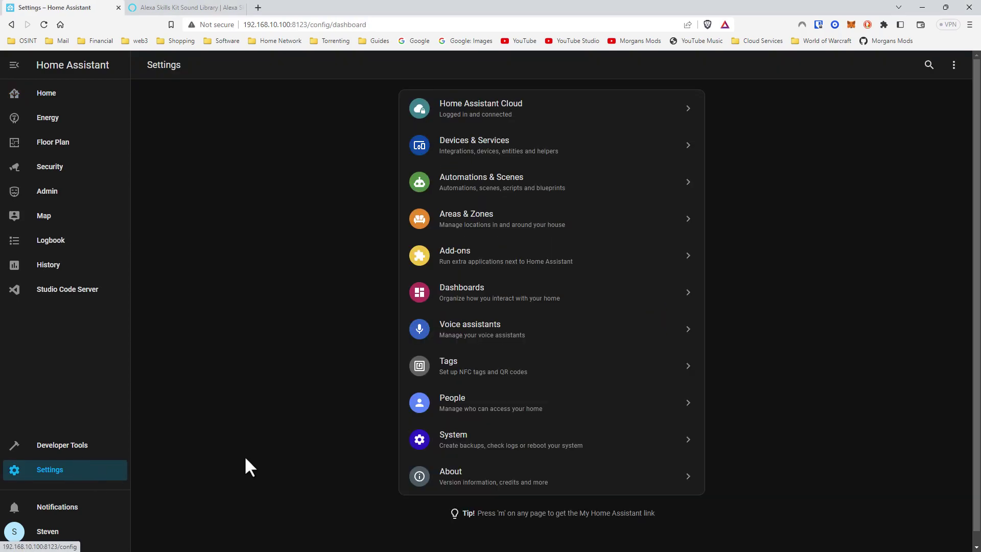
left_click(510, 195)
left_click(916, 534)
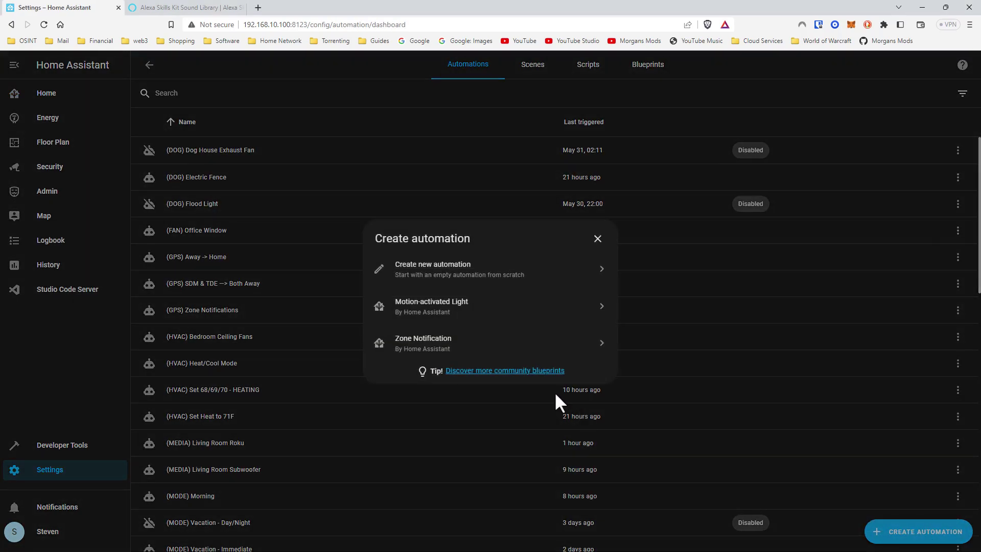
left_click(443, 275)
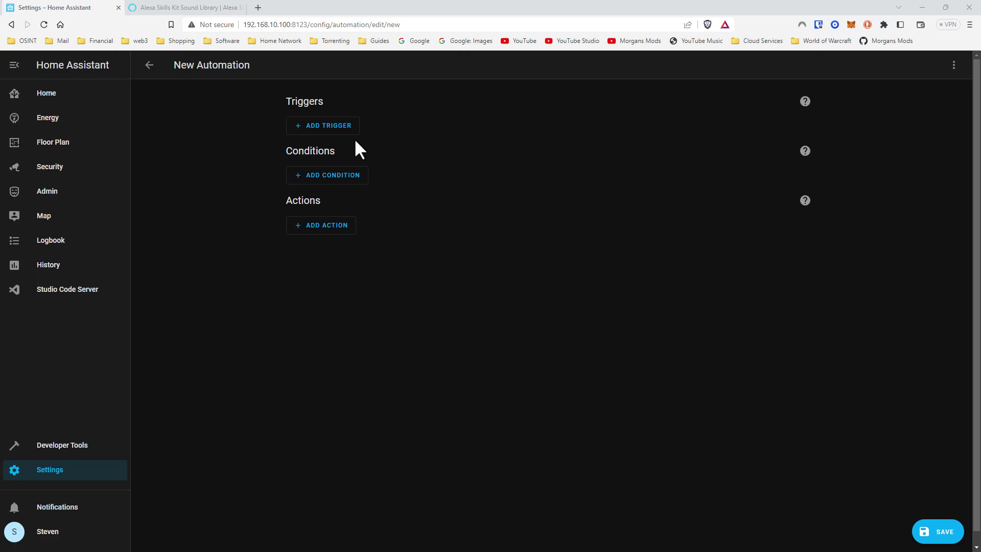
left_click(333, 128)
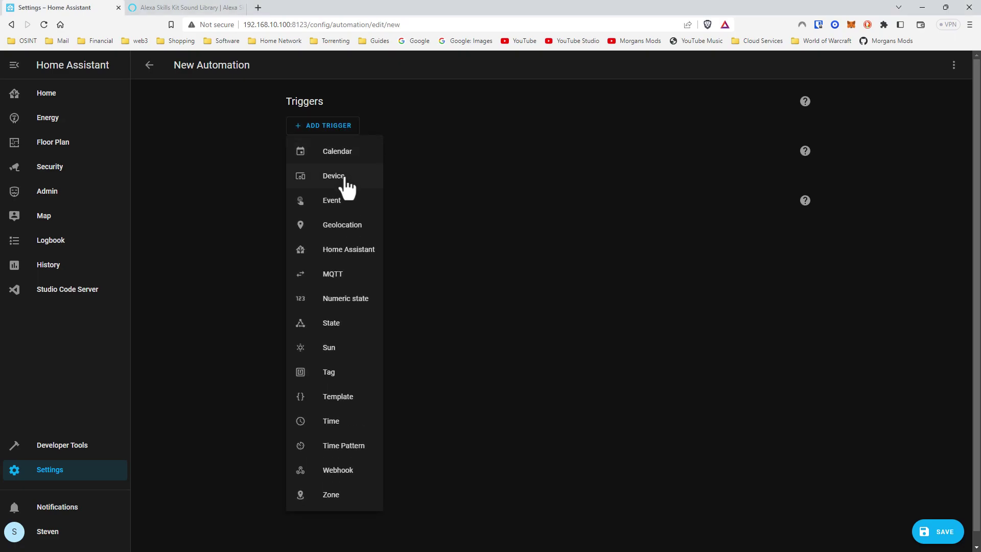
Add a State trigger watching the bedroom motion binary sensor
left_click(352, 323)
left_click(358, 158)
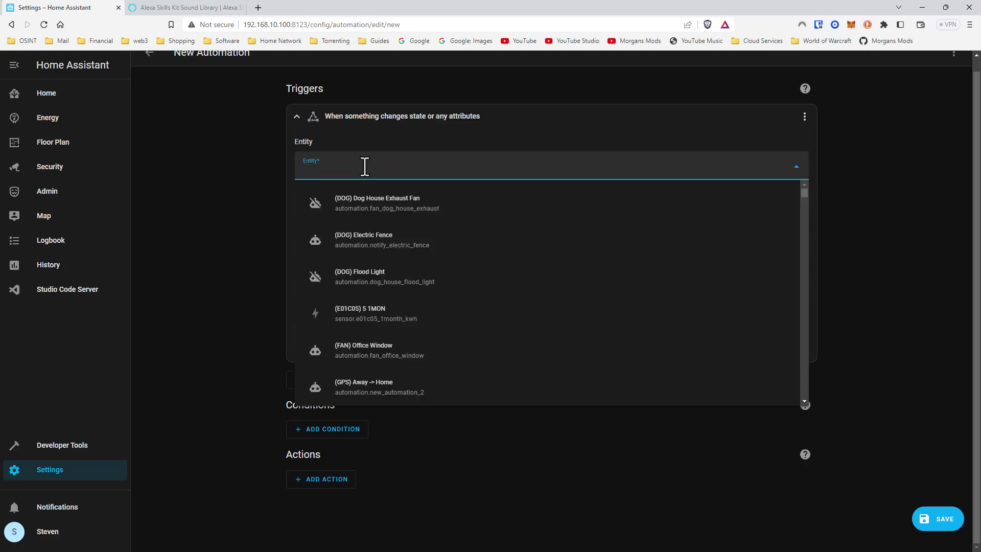
key("Escape")
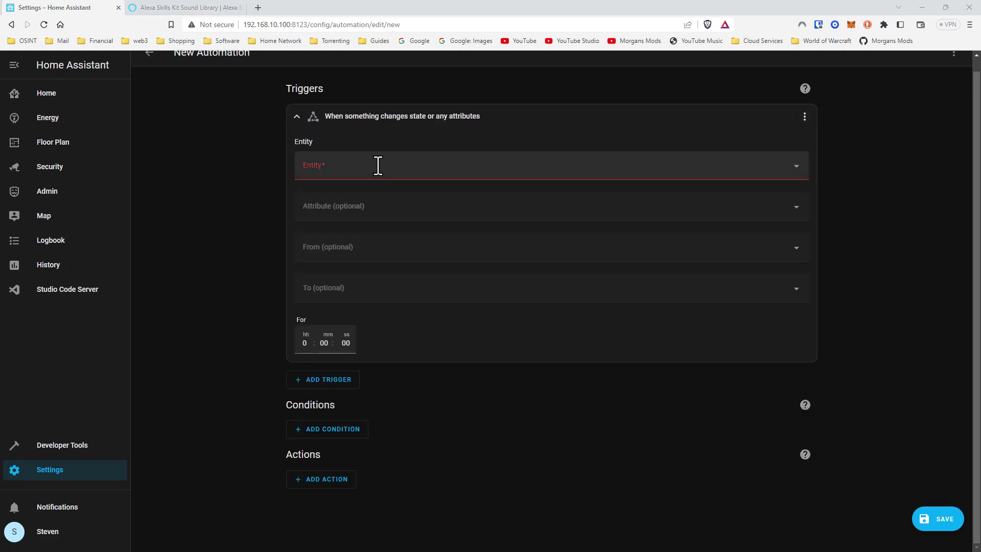
left_click(378, 165)
type("binary")
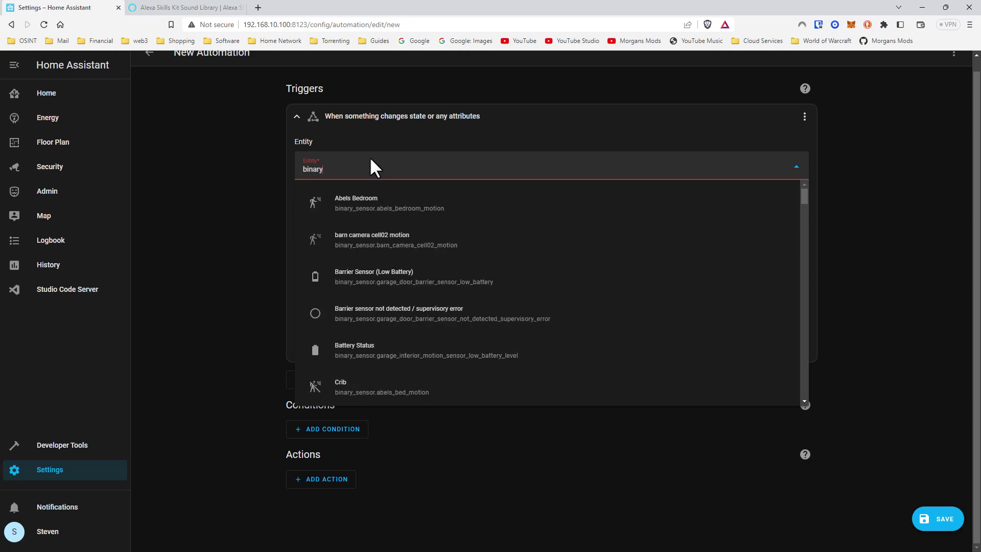
left_click(405, 209)
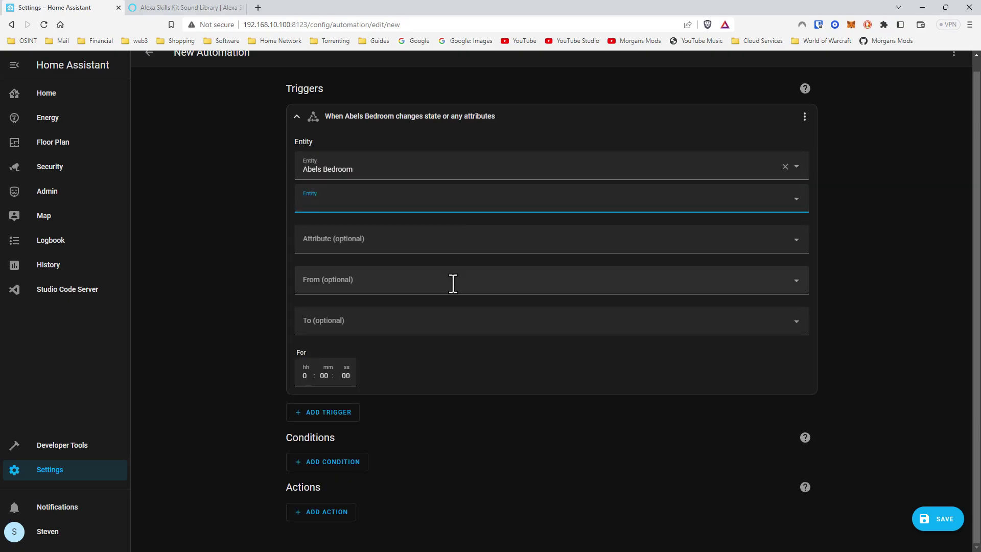
Make the trigger fire when the sensor goes from Clear to Detected
left_click(339, 280)
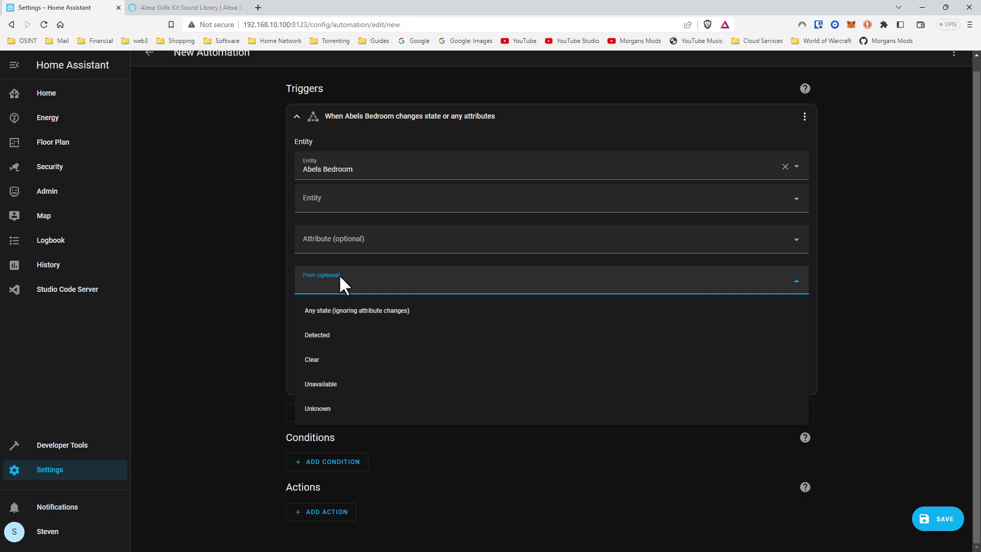
key("Caps_Lock")
type("O")
key("Caps_Lock")
type("ff")
key("Tab")
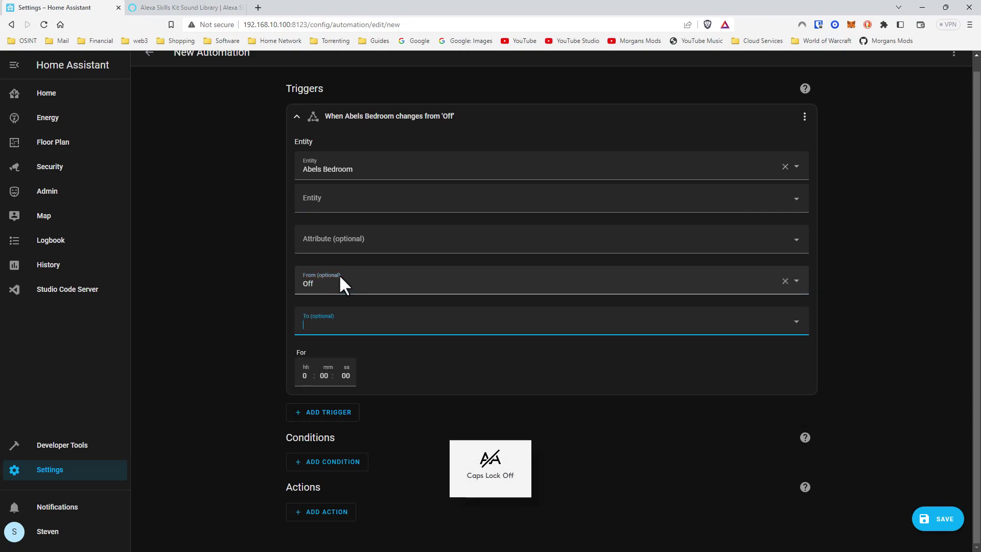
left_click(798, 328)
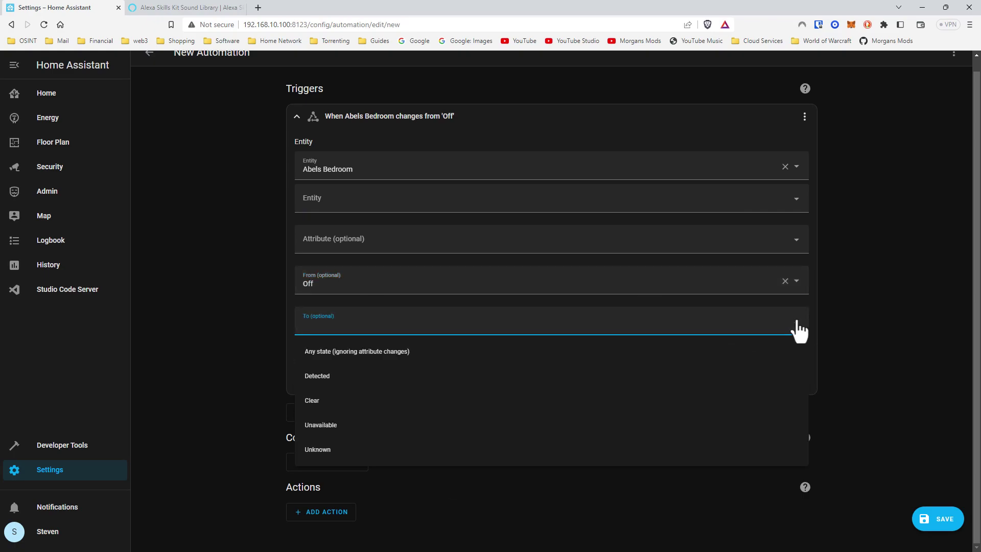
left_click(327, 378)
left_click(331, 284)
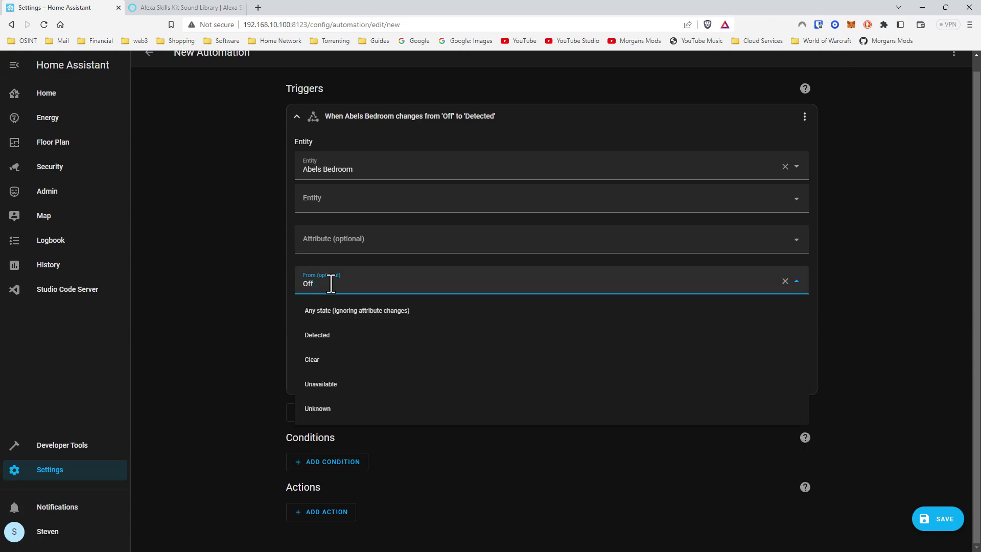
left_click(341, 360)
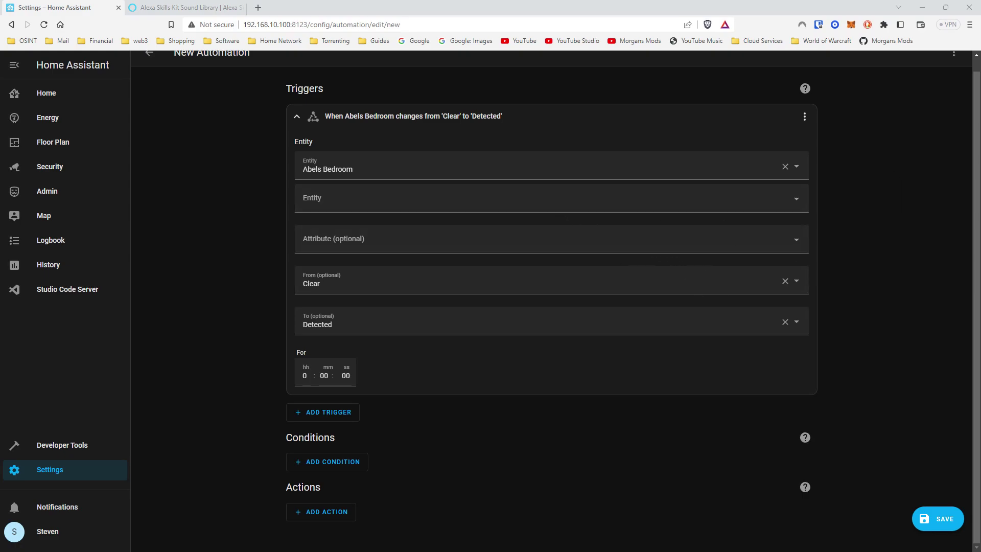
Give the state trigger the ID 'Doorbell' and collapse its card
left_click(804, 116)
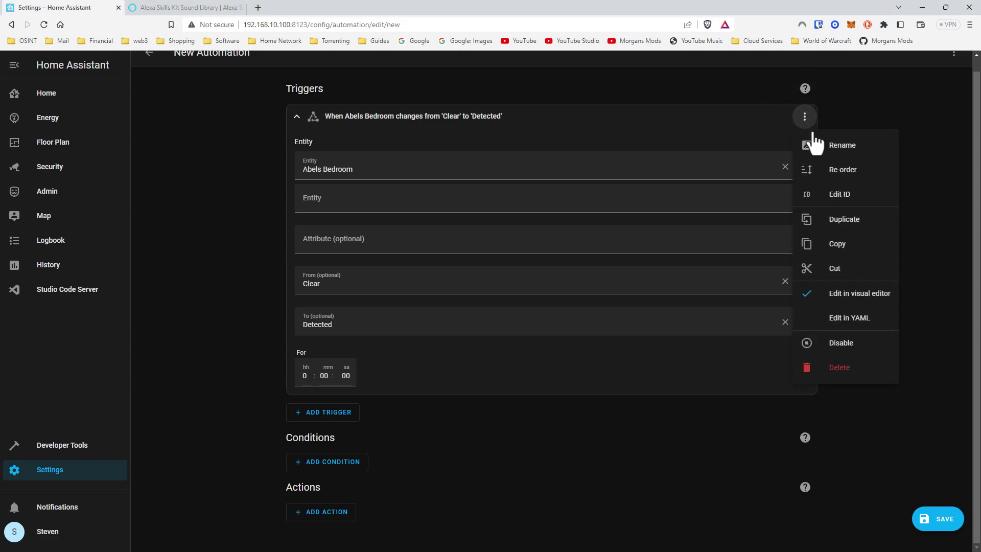
left_click(839, 194)
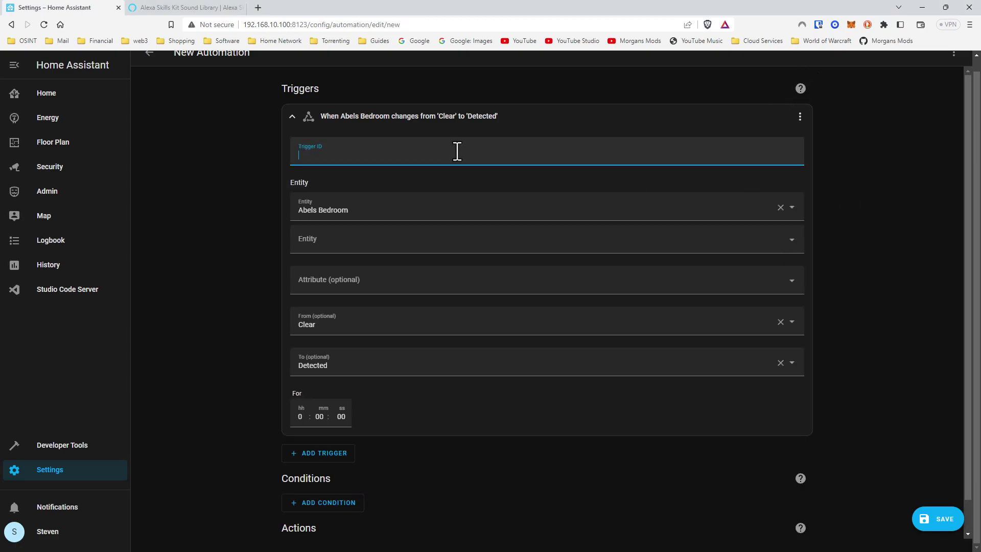
key("Caps_Lock")
type("A")
key("Caps_Lock")
type("b")
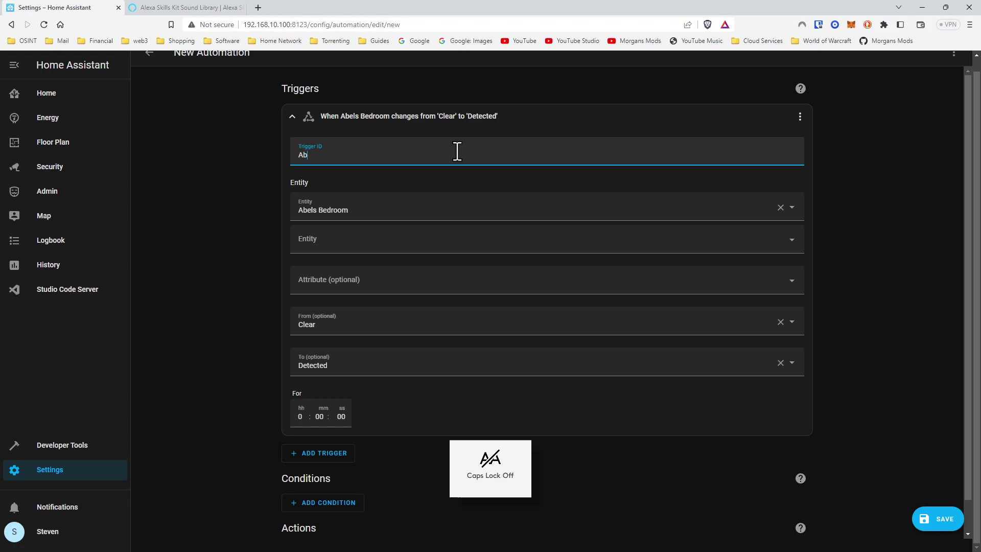
key("Caps_Lock")
type("D")
key("Caps_Lock")
type("oorbell")
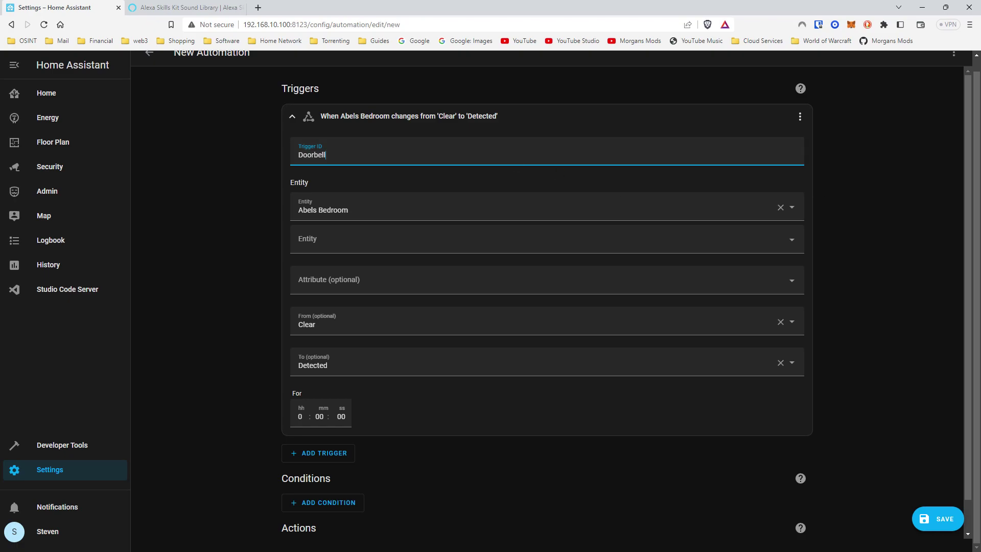
left_click(666, 116)
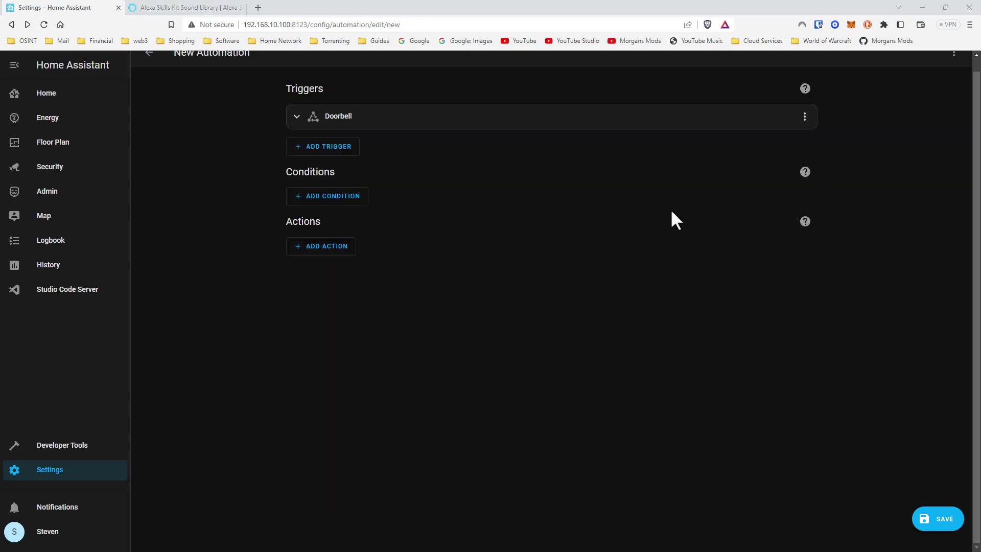
Add a call-service action using the alexa_media notify service
left_click(328, 252)
left_click(367, 273)
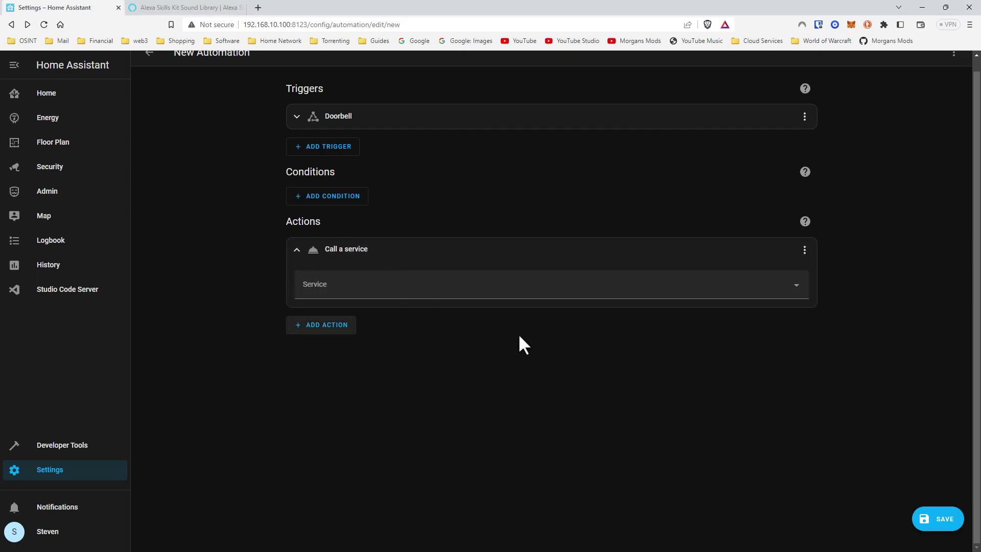
left_click(456, 294)
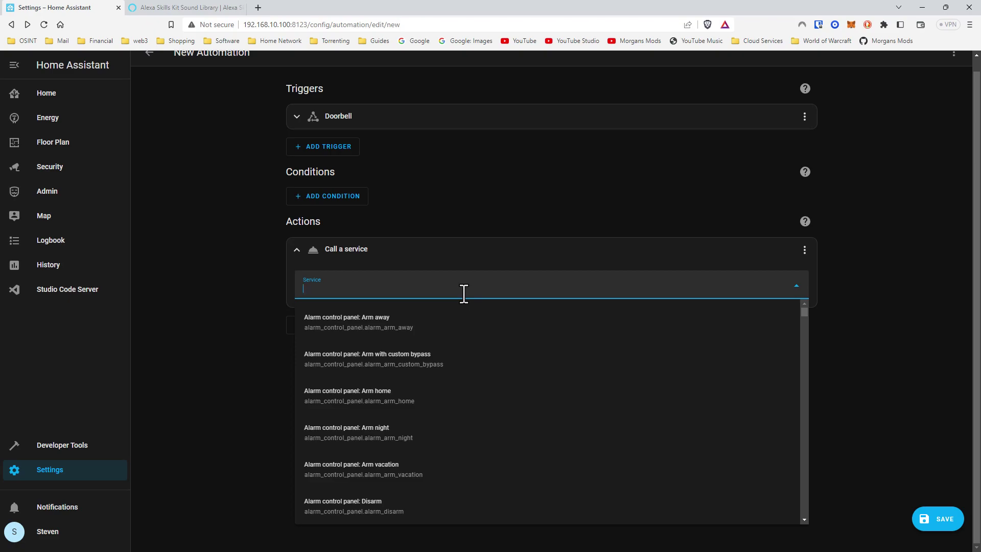
type("alexa")
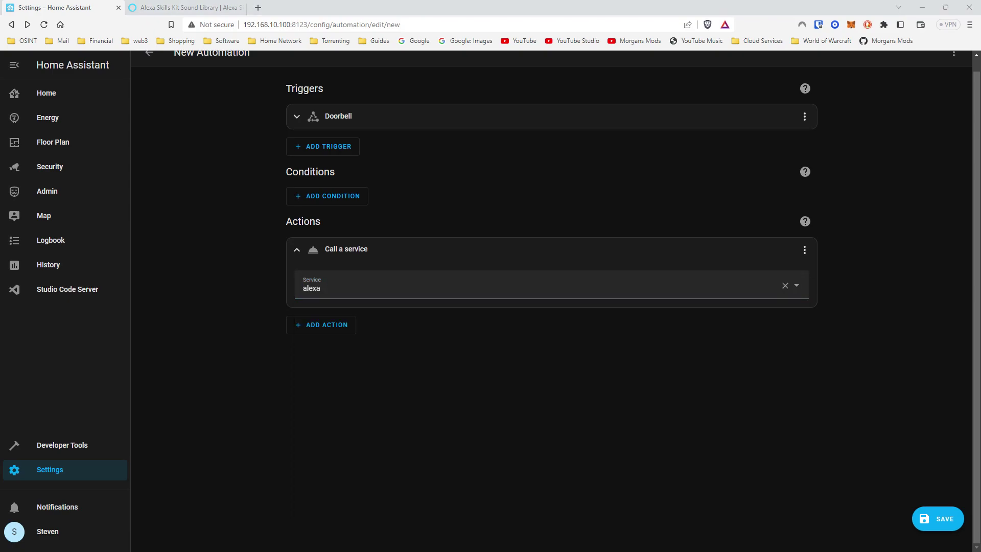
left_click(413, 286)
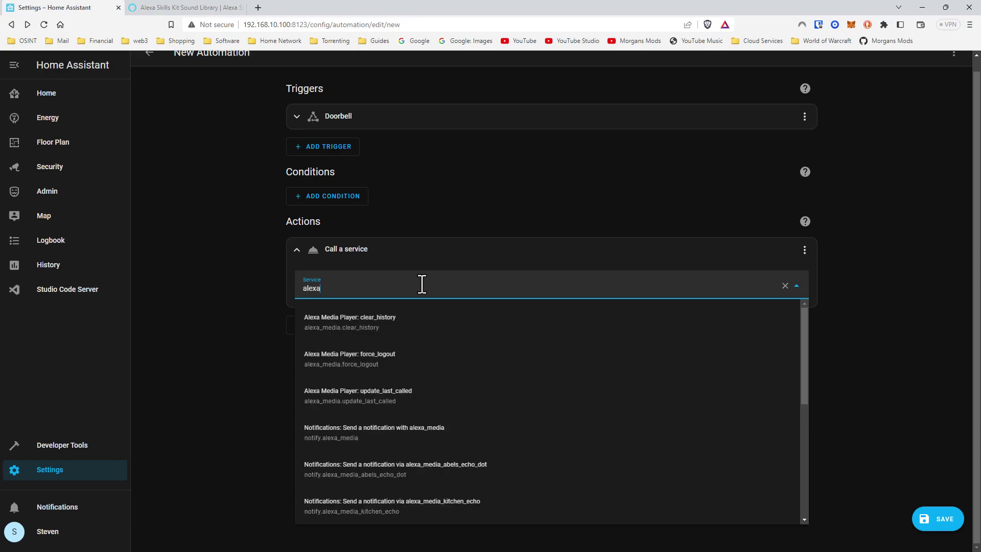
left_click(493, 448)
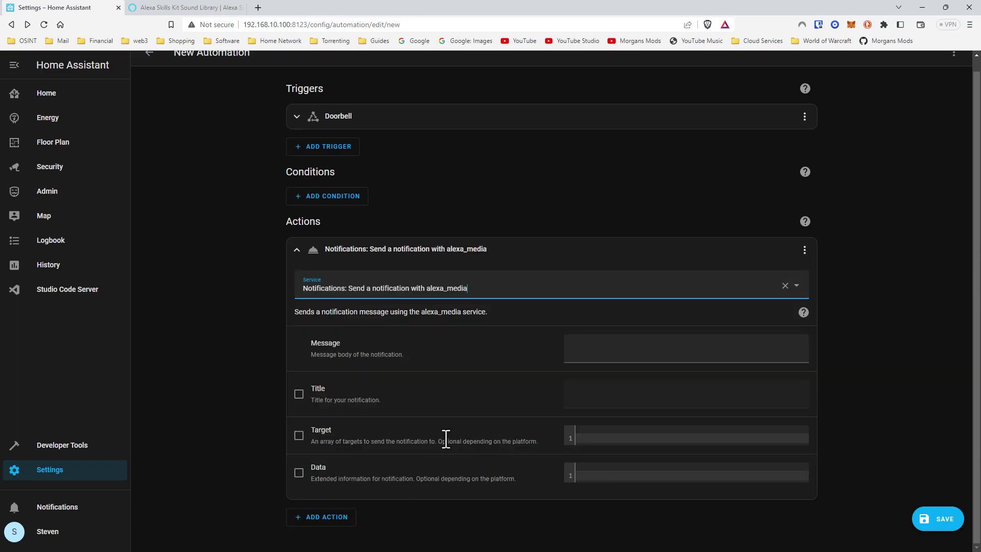
Set the notification message to 'Doorbell rang' and add data type: "tts"
left_click(634, 350)
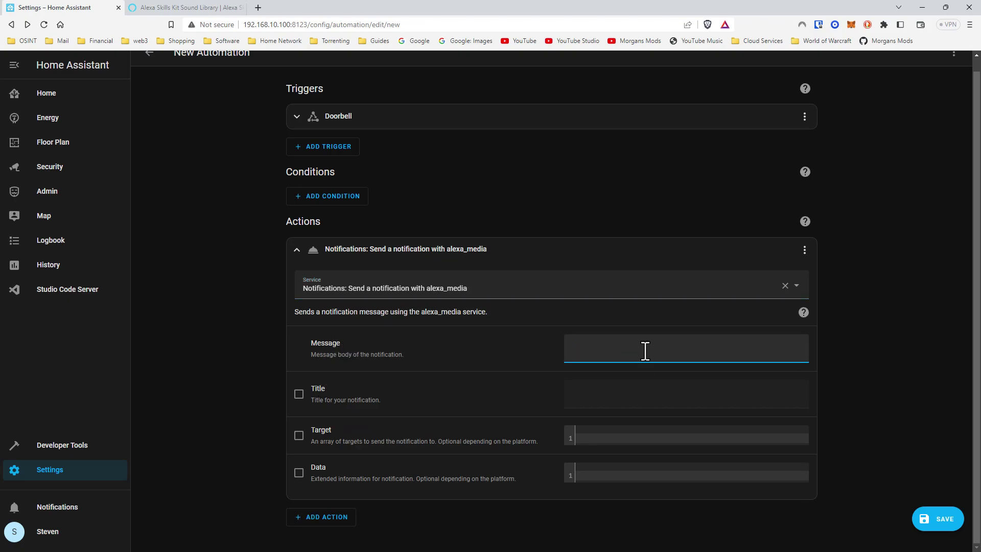
key("Caps_Lock")
type("D")
key("Caps_Lock")
type("oobe")
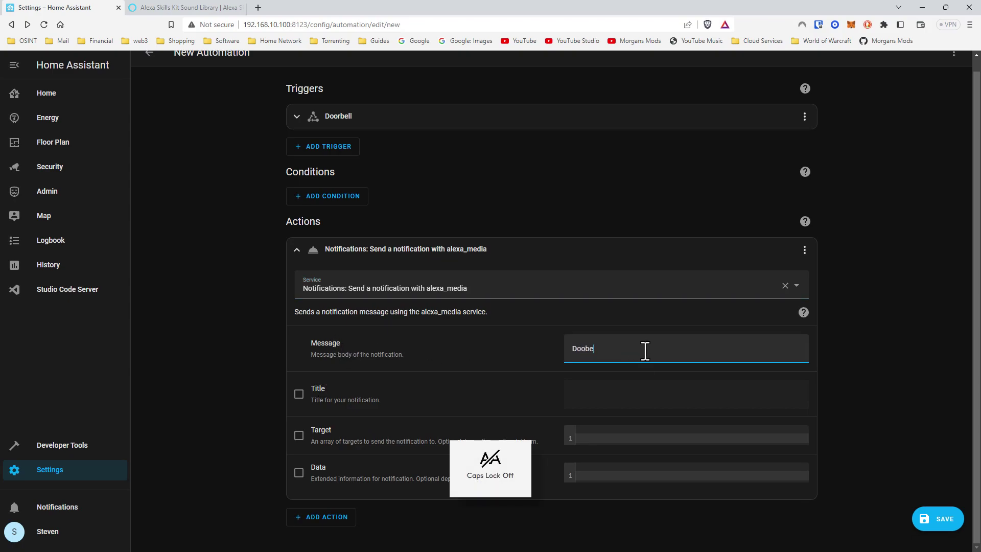
type("orve")
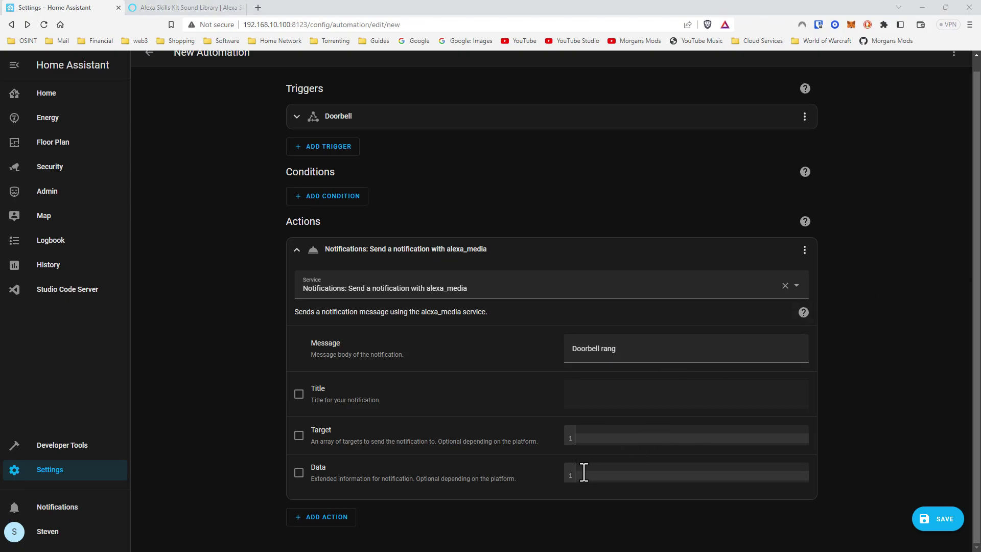
left_click(299, 472)
left_click(596, 473)
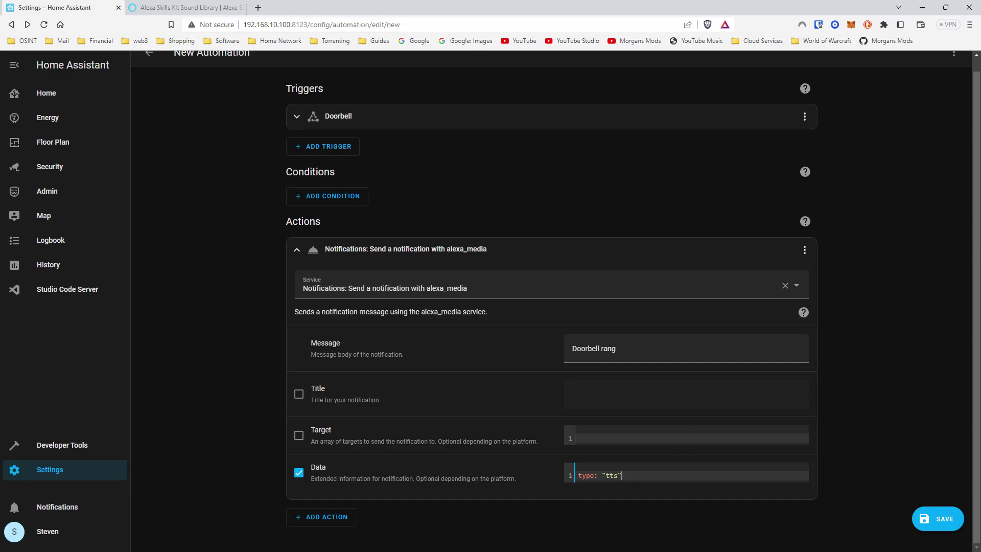
Save the automation, then set the notification Target to media_player.office_echo_show and save again
left_click(950, 517)
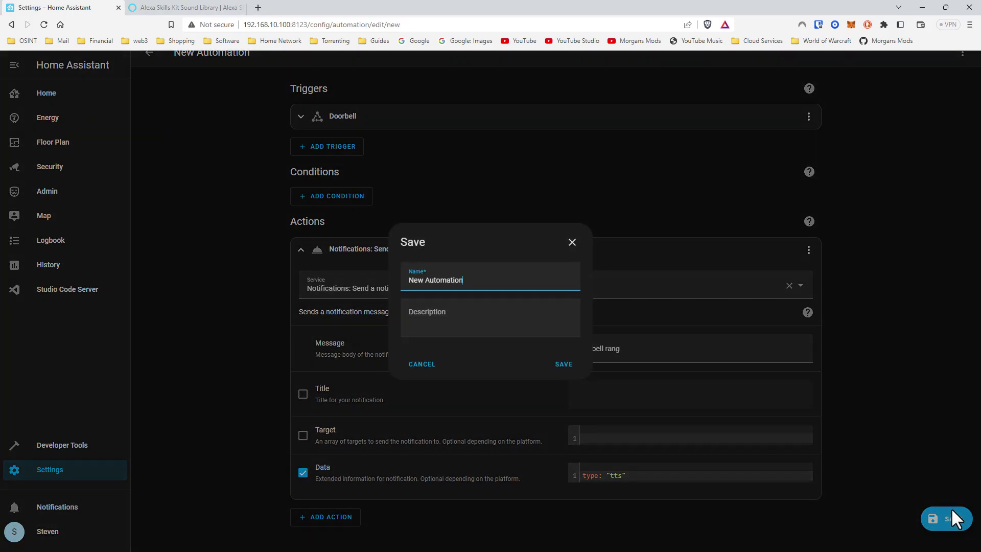
left_click(560, 364)
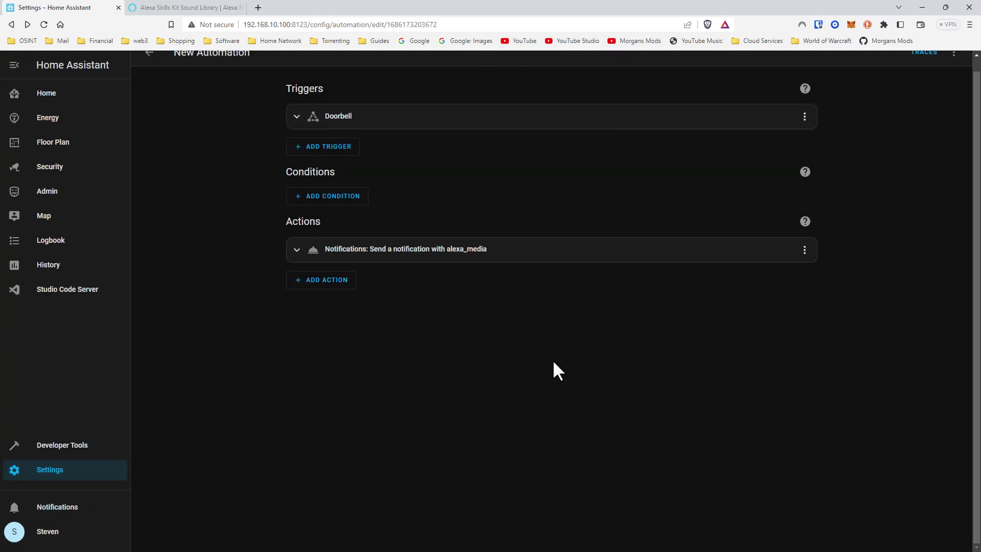
left_click(371, 261)
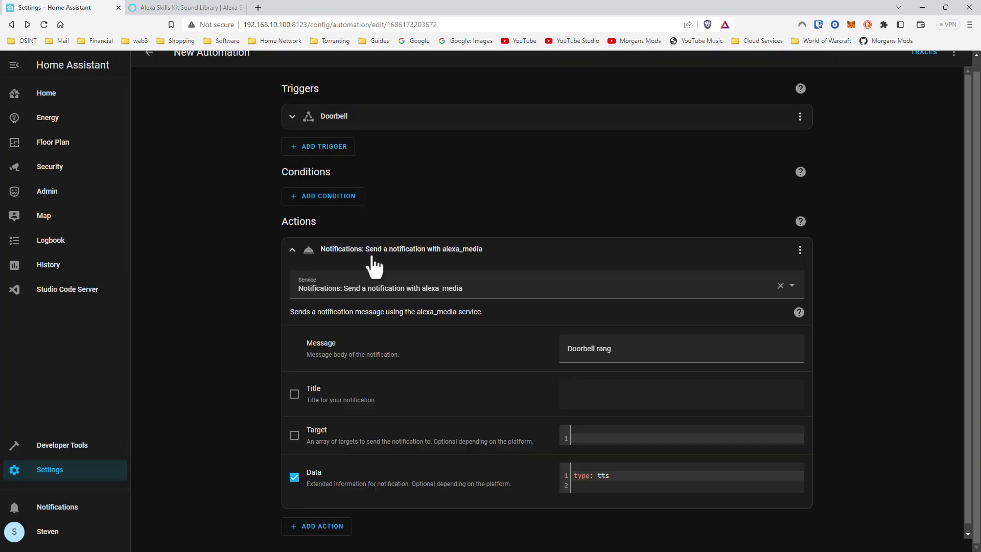
left_click(294, 436)
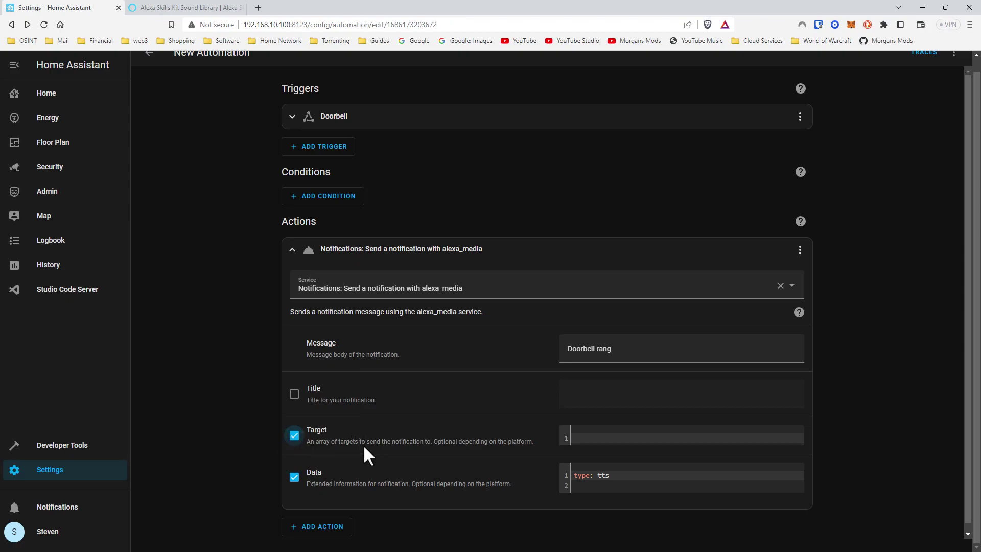
left_click(592, 443)
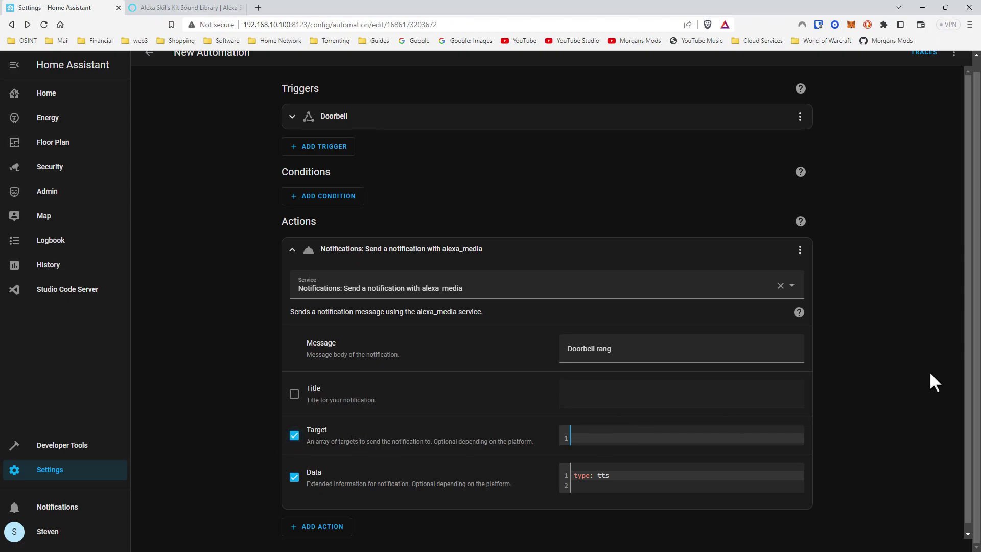
left_click(618, 438)
type("me")
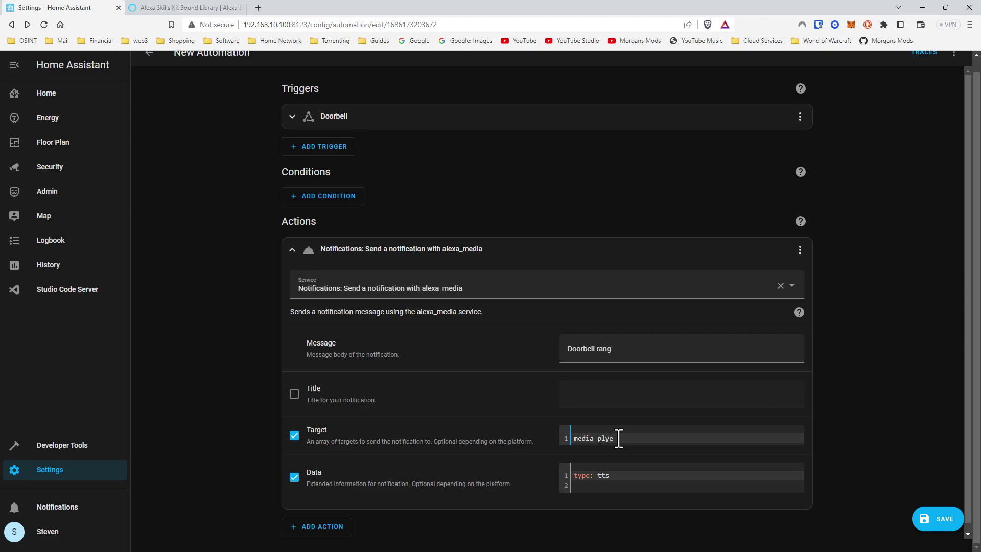
type("dia_plye")
key("BackSpace")
key("BackSpace")
type("ayer.off")
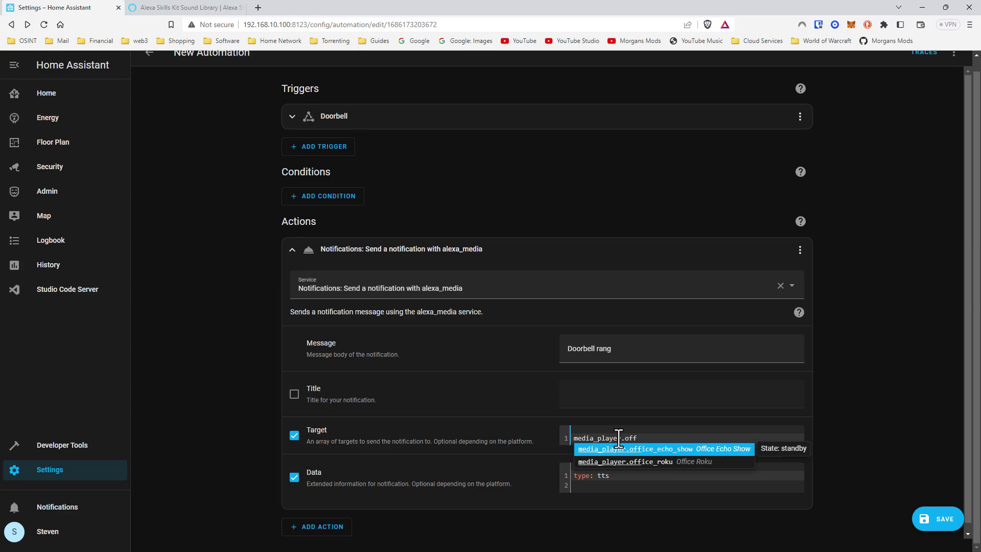
key("Return")
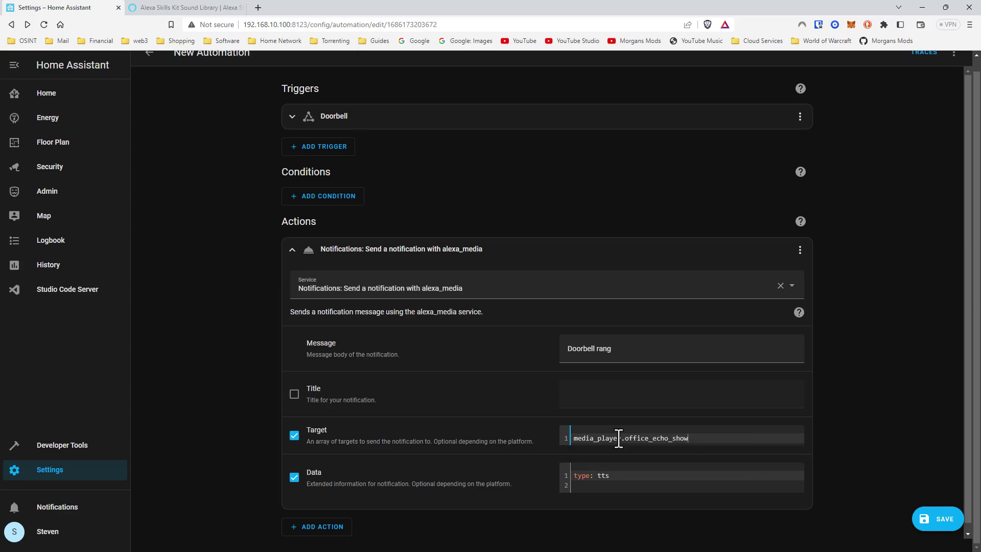
left_click(944, 519)
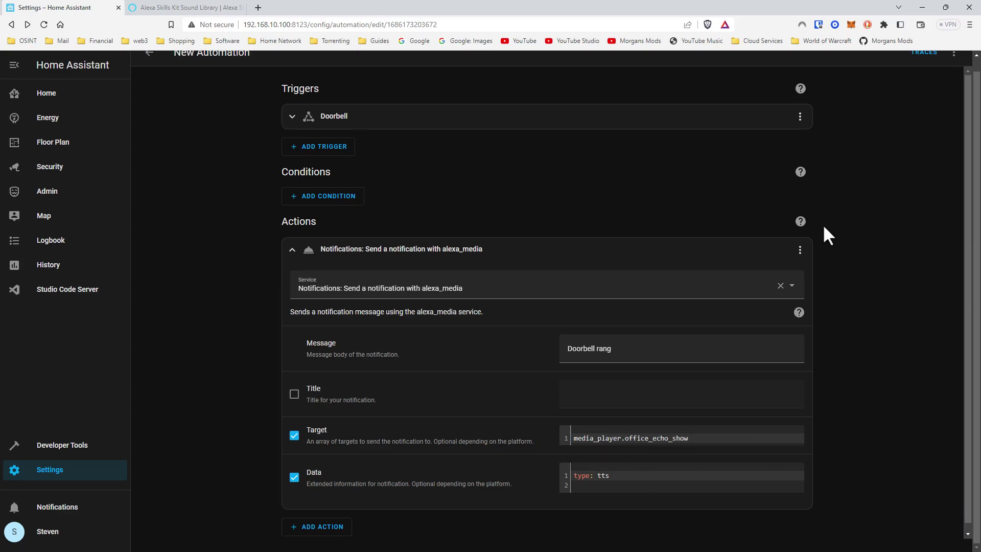
Test-run the alexa_media notification action, then collapse it to its header
left_click(800, 249)
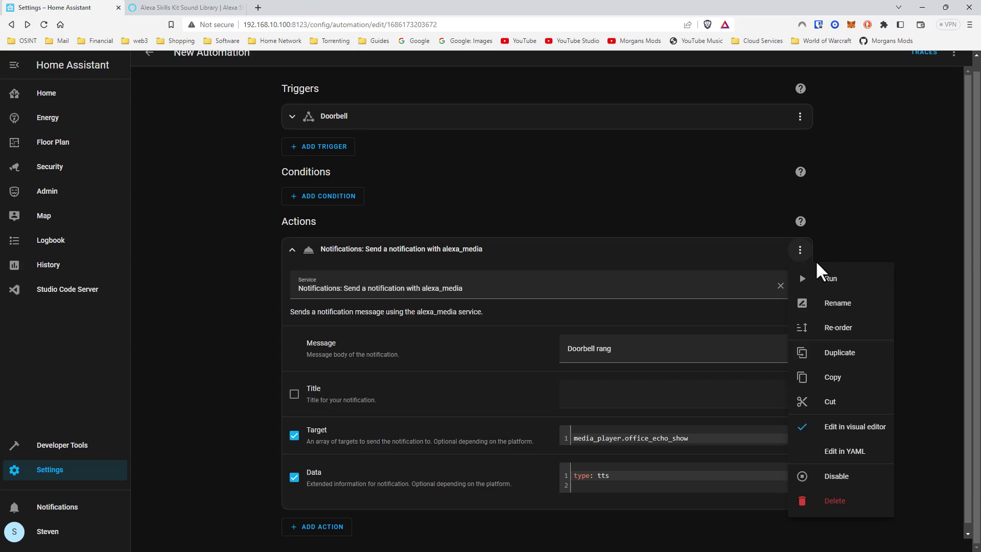
left_click(821, 280)
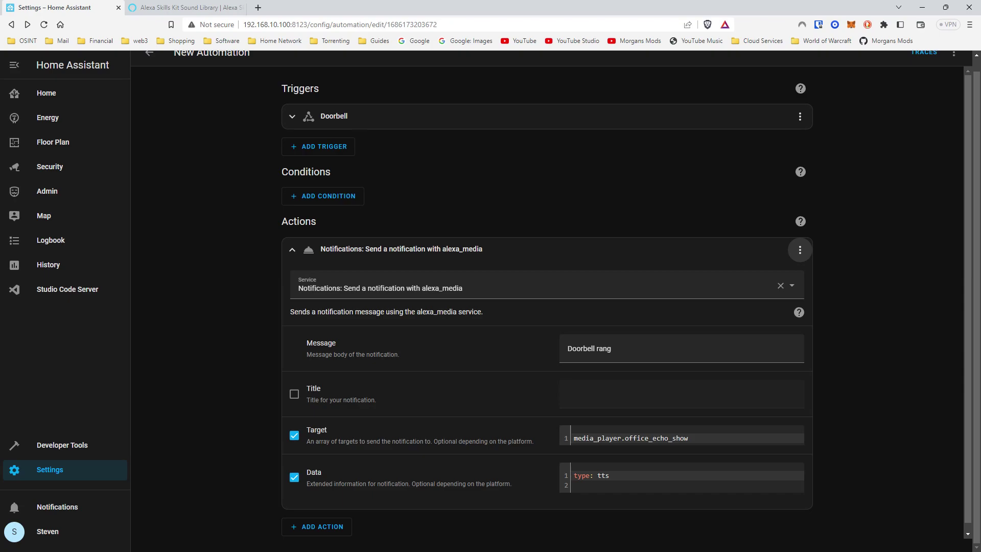
left_click(776, 249)
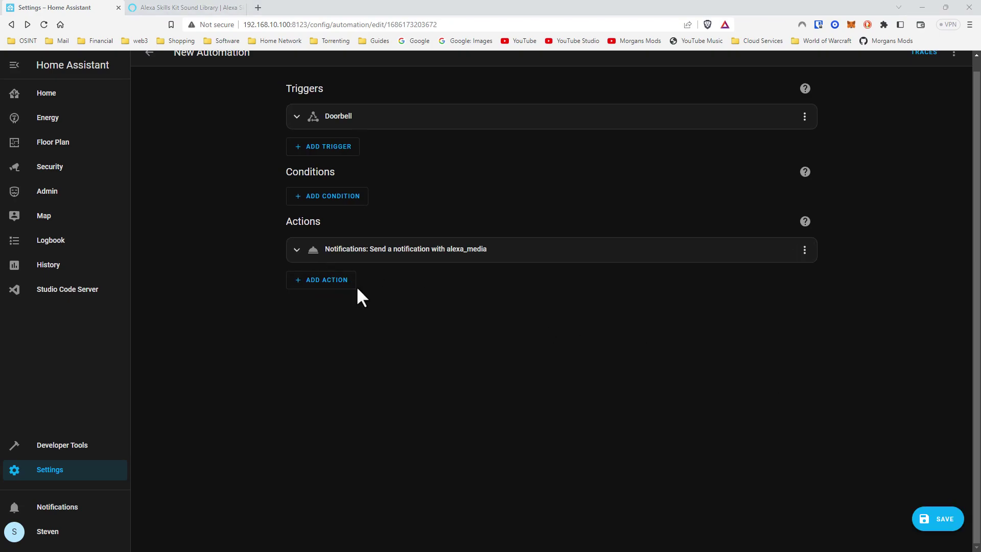
Add another service-call action, searching play_media and choosing Media player: Play media
left_click(330, 284)
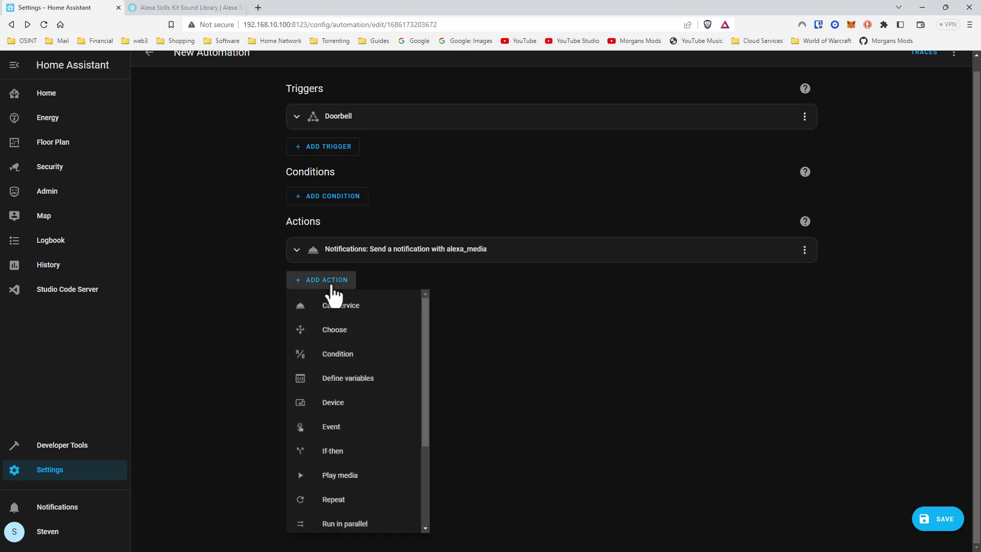
left_click(371, 309)
left_click(376, 317)
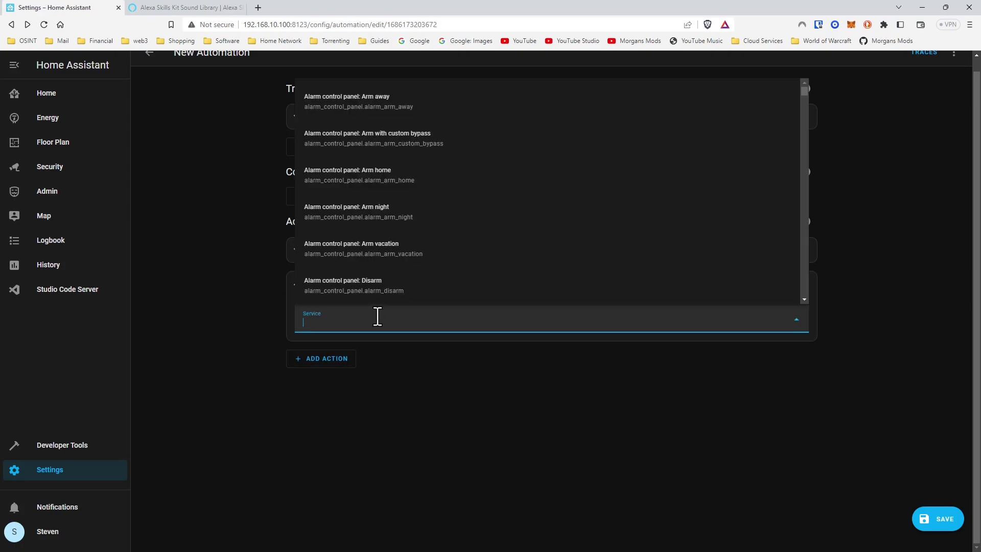
type("media")
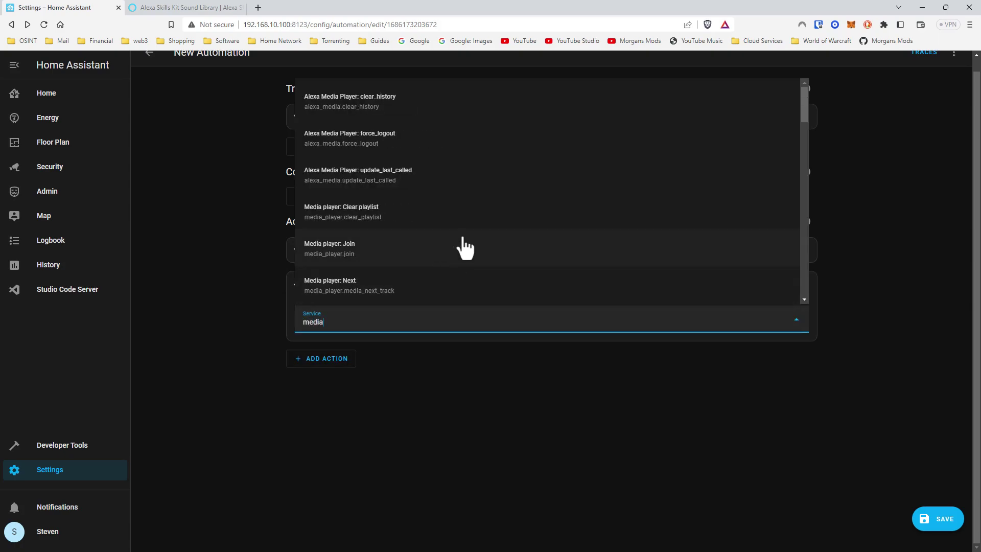
scroll(462, 245, "down", 2)
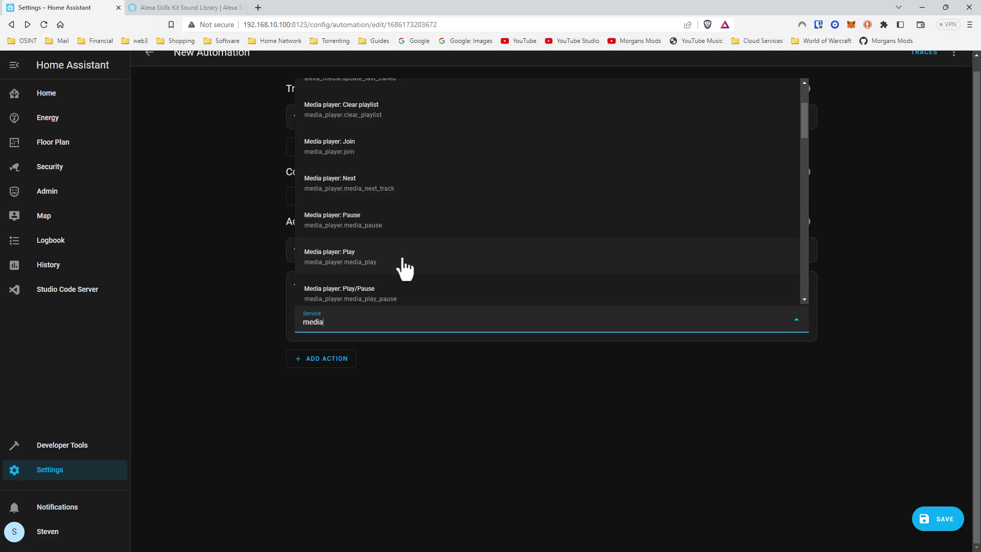
scroll(403, 267, "down", 4)
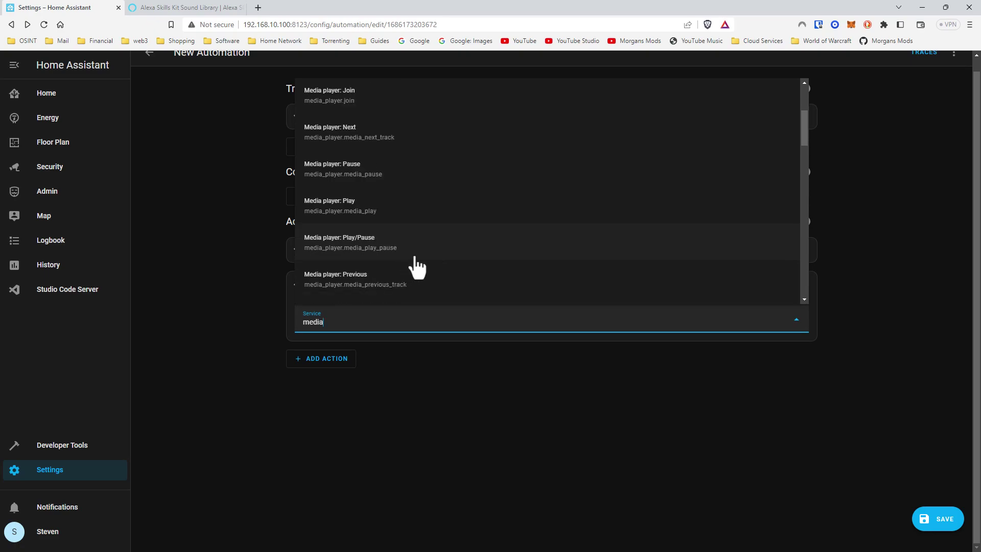
scroll(419, 266, "down", 3)
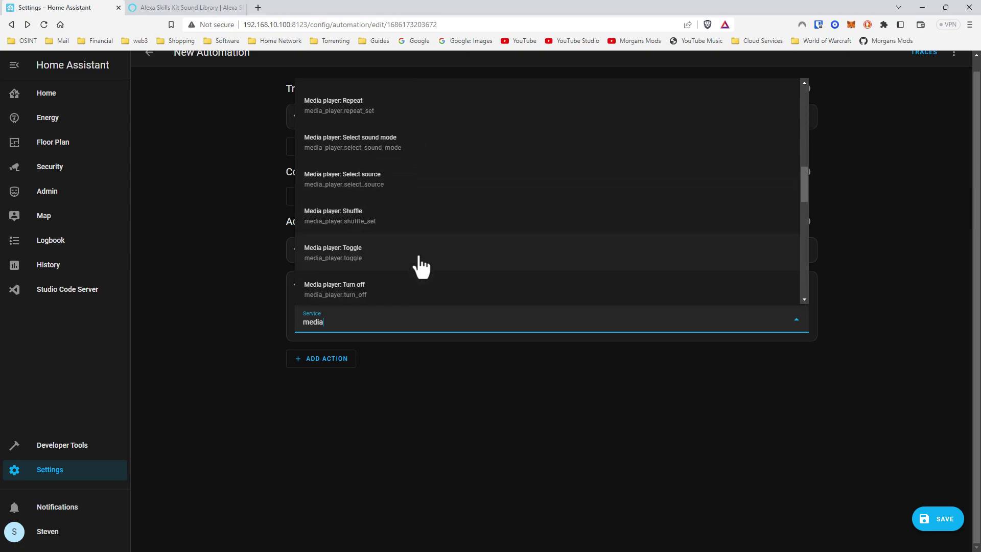
scroll(418, 264, "down", 4)
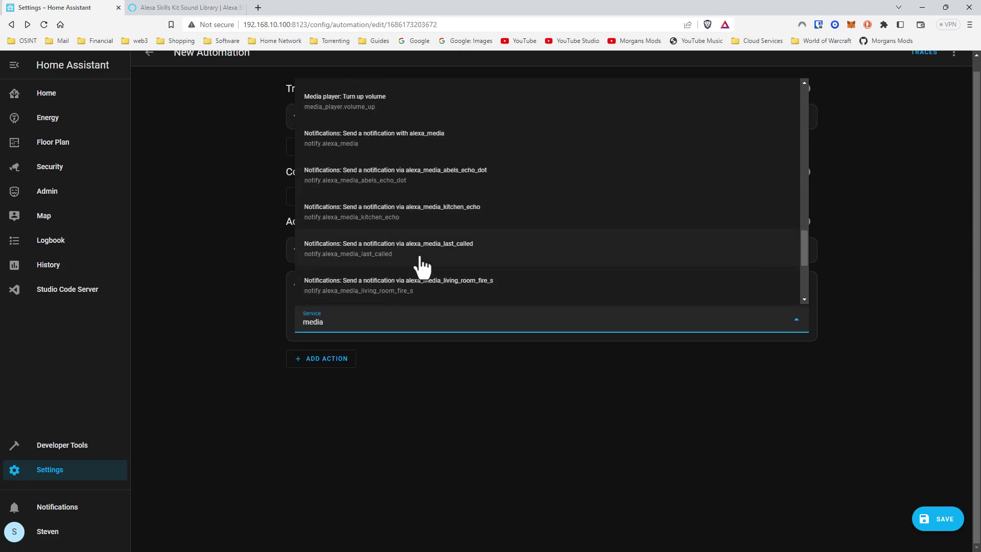
double_click(336, 323)
type("play")
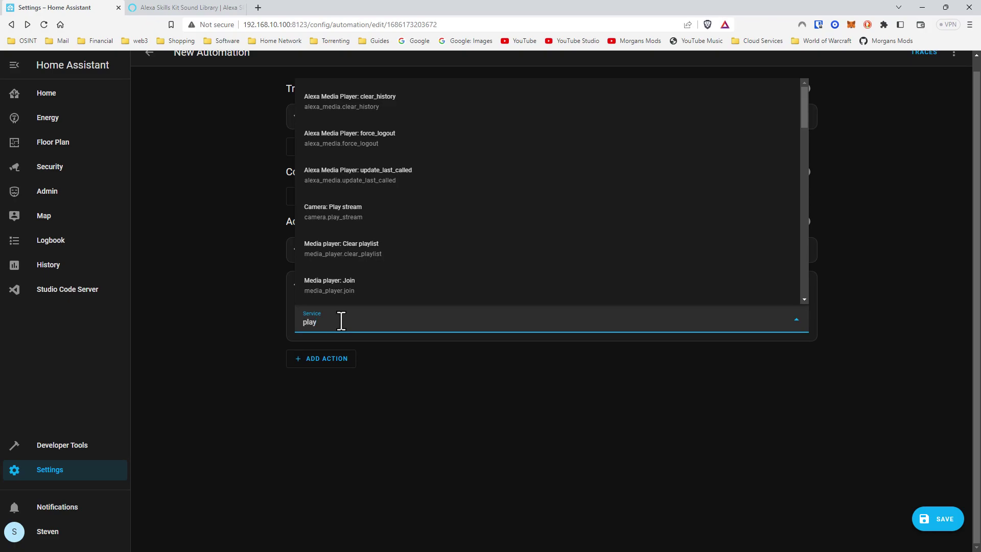
type("_mediu")
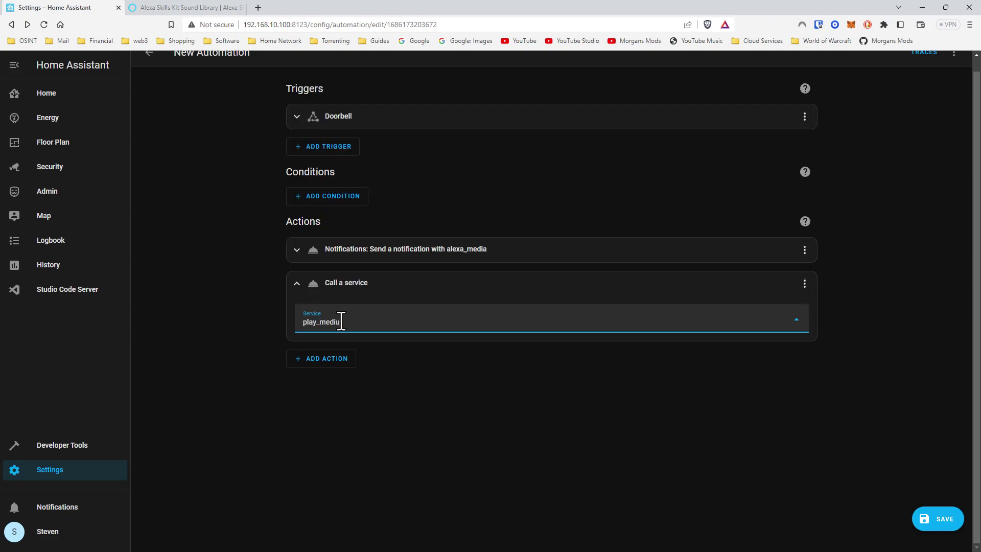
key("BackSpace")
left_click(365, 358)
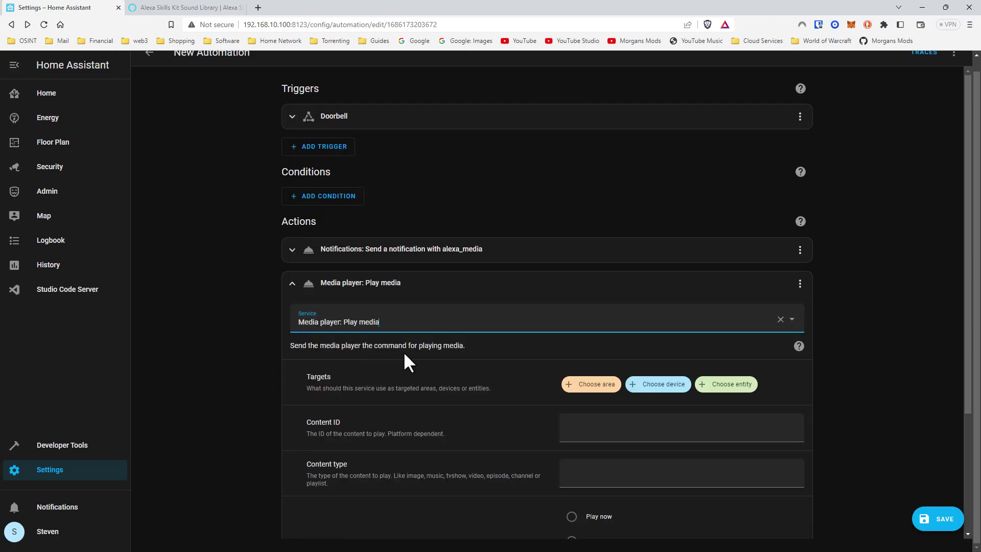
Target Office Echo Show and paste amzn_sfx_doorbell_chime_01 as the Content ID
left_click(730, 386)
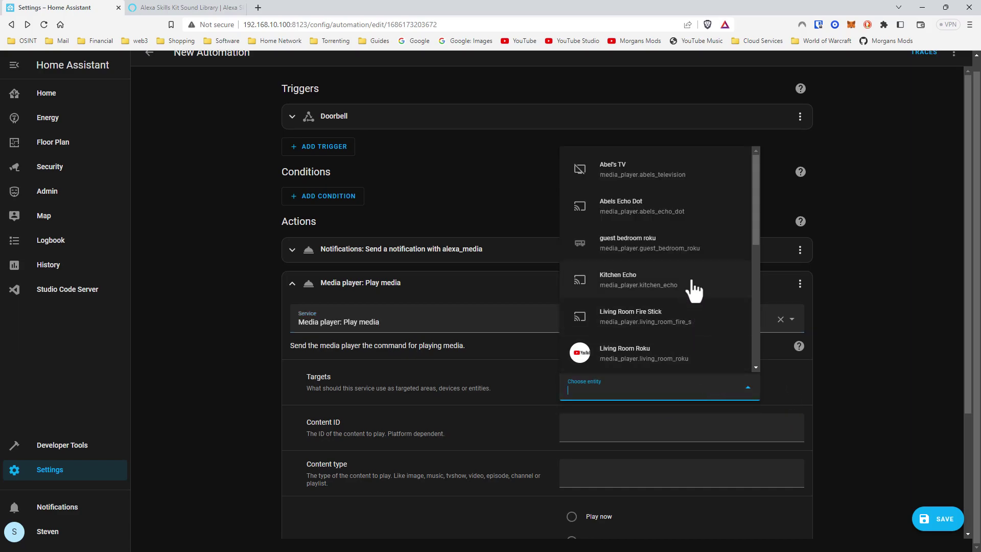
scroll(693, 286, "down", 5)
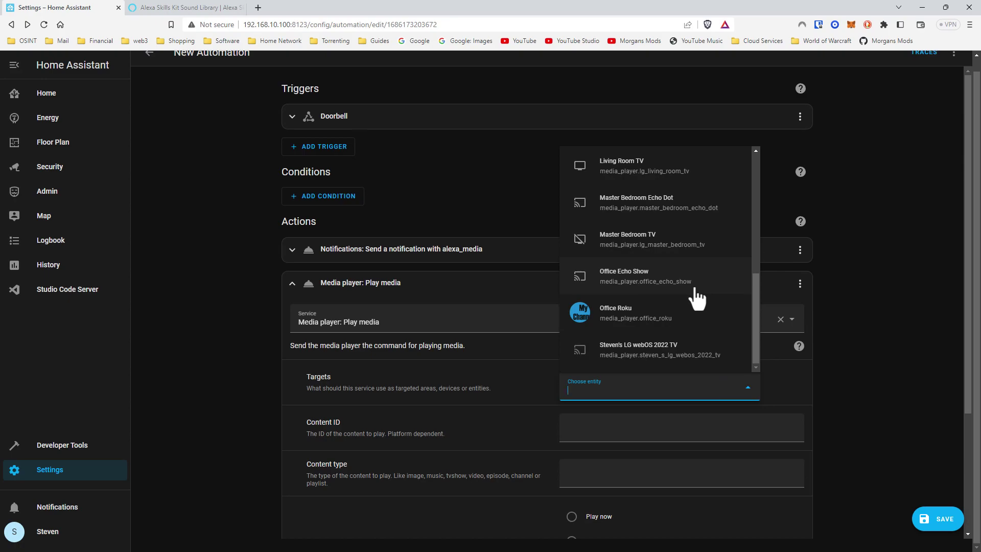
type("office")
left_click(685, 318)
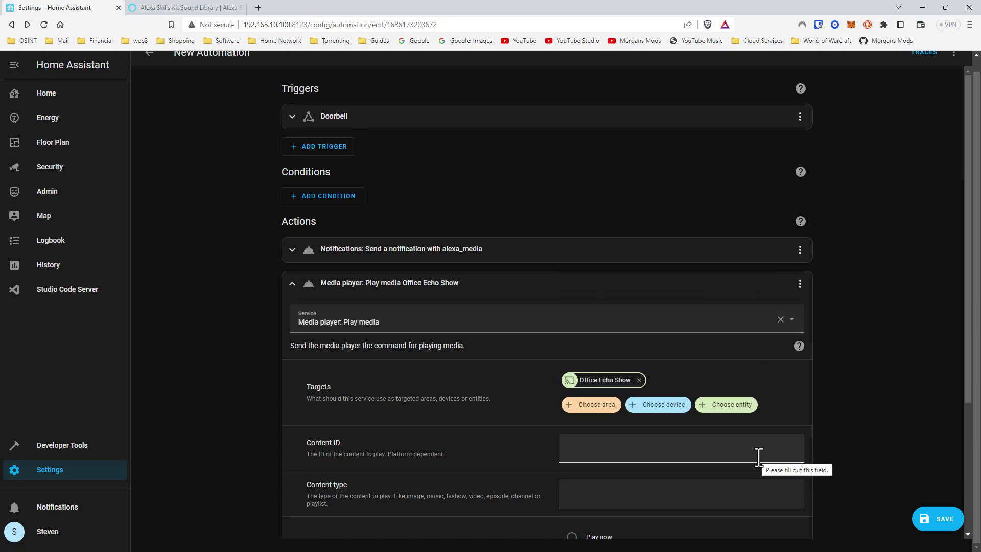
scroll(764, 455, "down", 1)
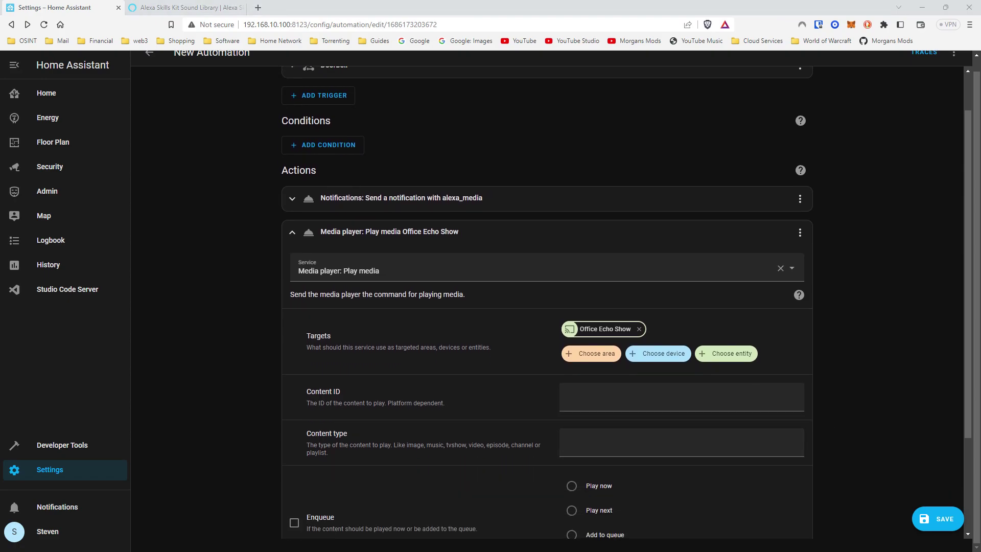
left_click(697, 405)
type("amzn_sfx_doorbell_chime_01")
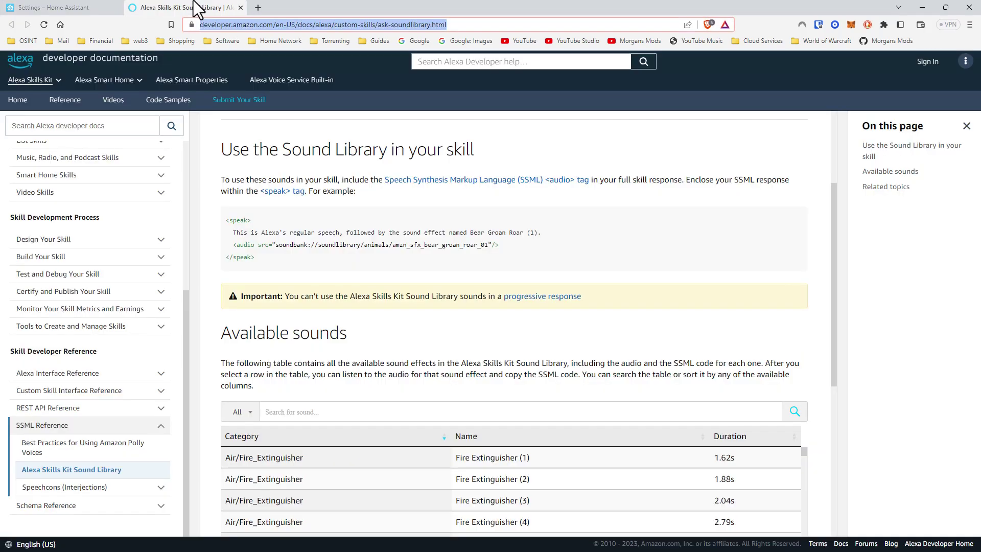
Browse the Sound Library's available sounds table, then return to the Home Assistant tab
scroll(532, 305, "down", 1)
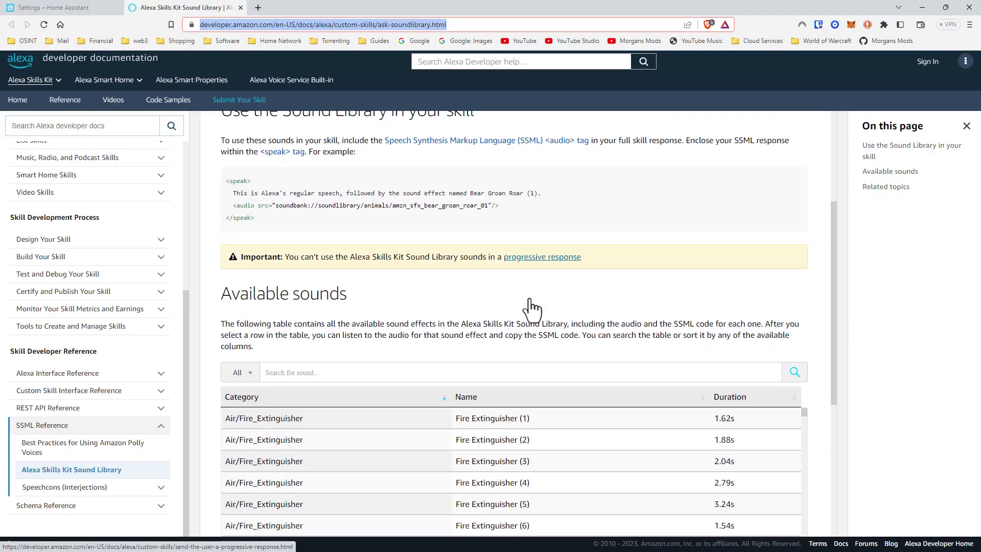
scroll(531, 306, "down", 10)
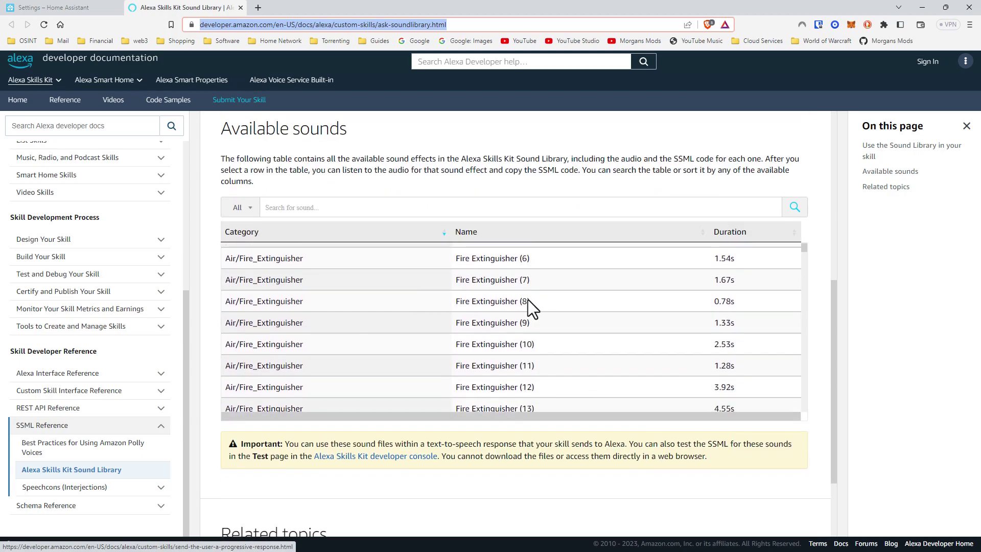
scroll(513, 325, "down", 10)
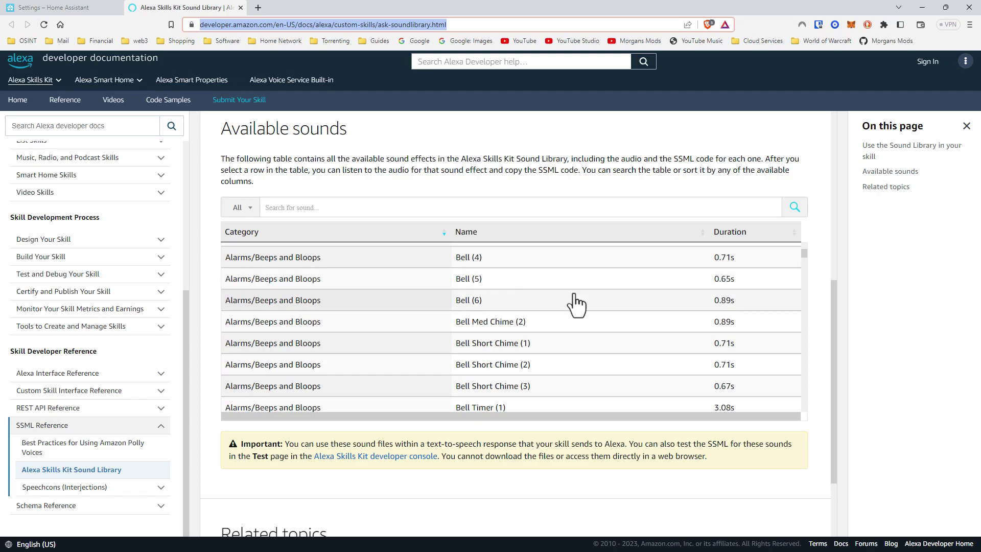
scroll(575, 302, "up", 5)
scroll(574, 306, "up", 1)
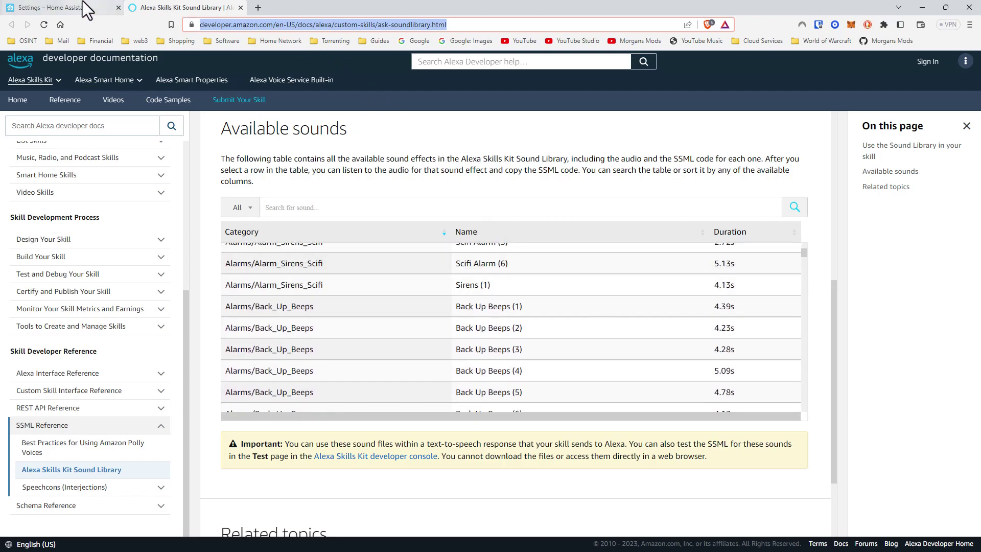
left_click(56, 7)
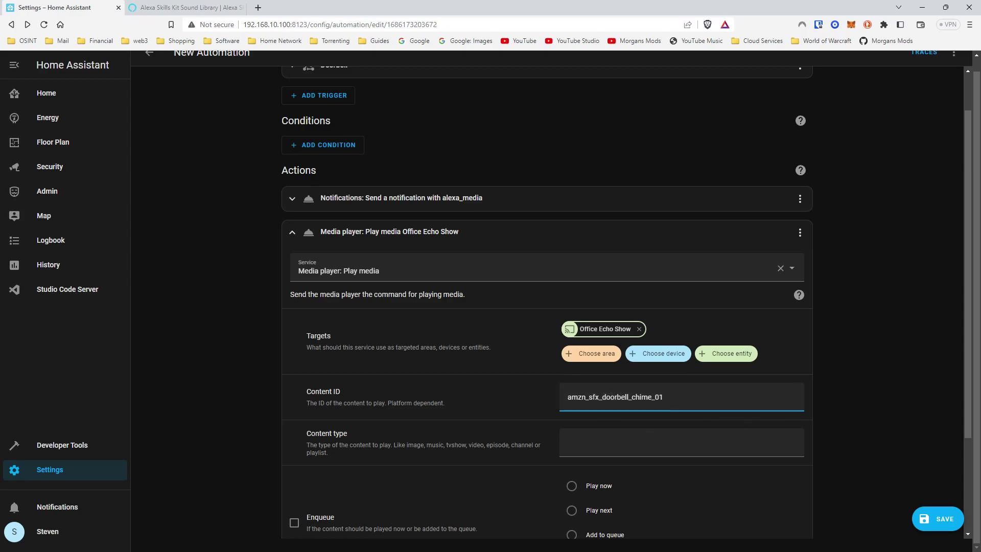
Enter 'sound' as the Play media action's Content type
left_click(654, 448)
type("sound")
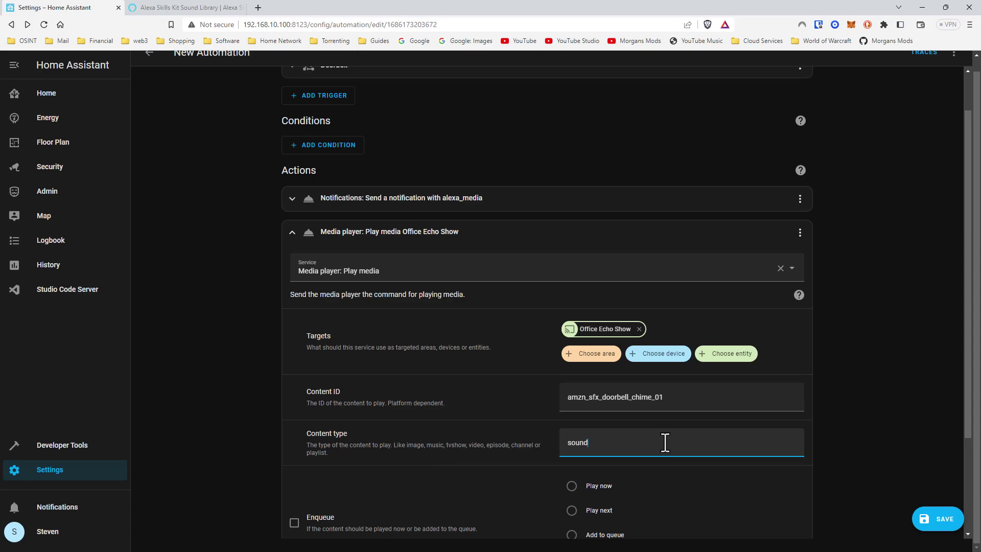
scroll(665, 441, "down", 1)
scroll(665, 441, "down", 1)
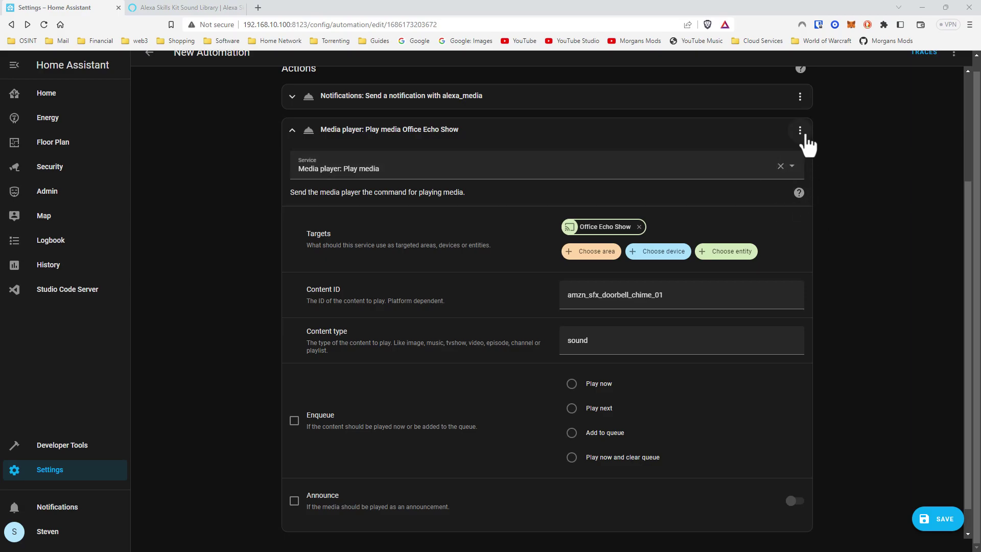
Move the Play media action on Office Echo Show ahead of the alexa_media notification
left_click(800, 131)
left_click(843, 210)
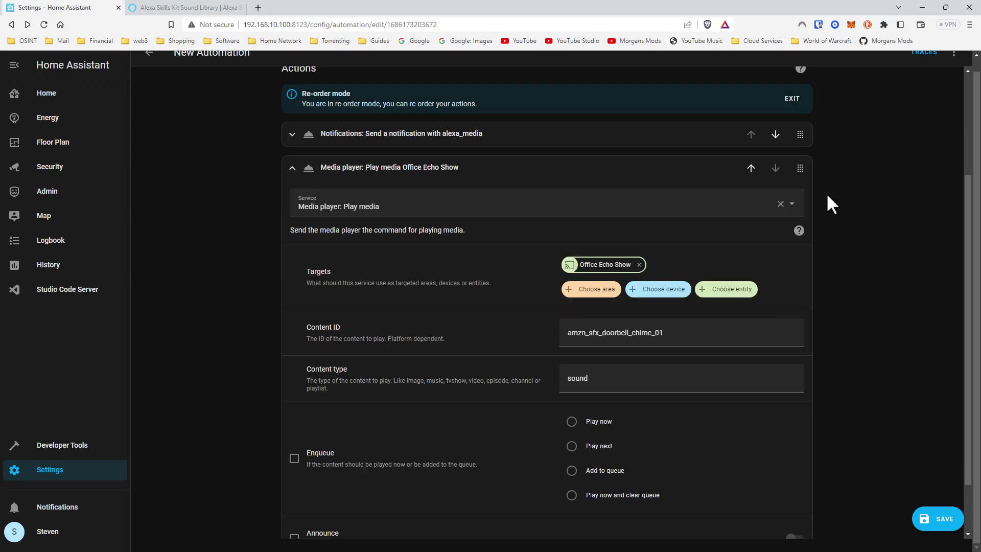
left_click(751, 169)
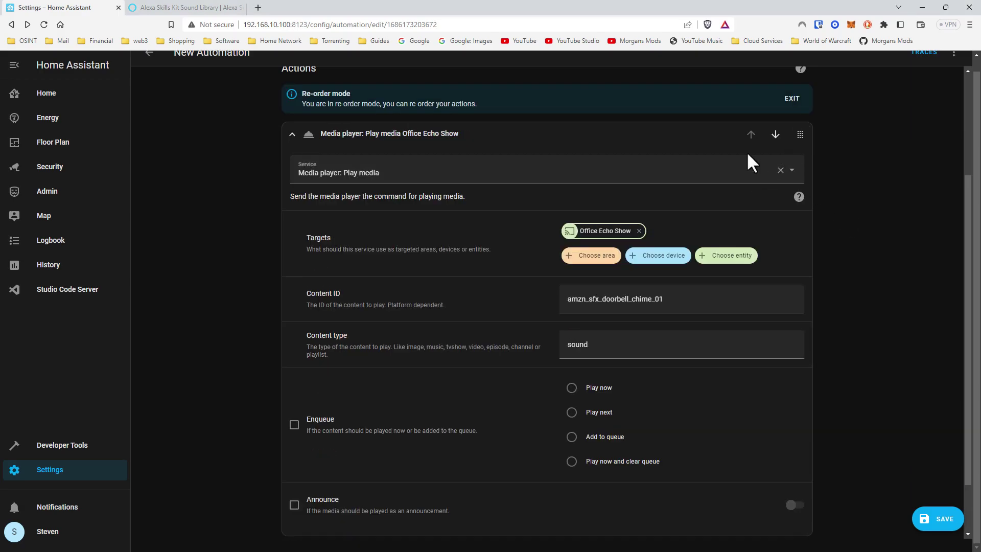
left_click(295, 144)
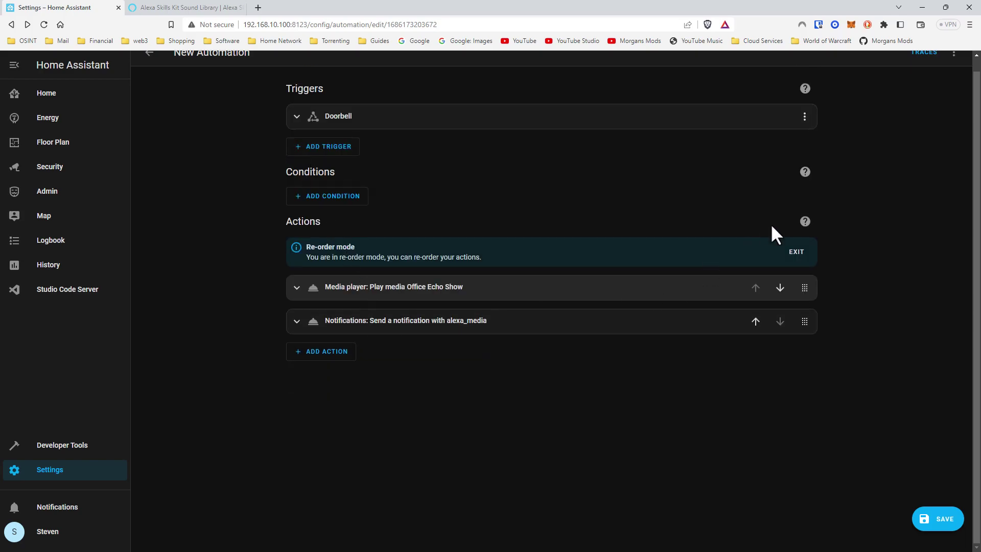
left_click(795, 253)
Add a 2-second wait-for-time delay and place it above the notification action
left_click(338, 316)
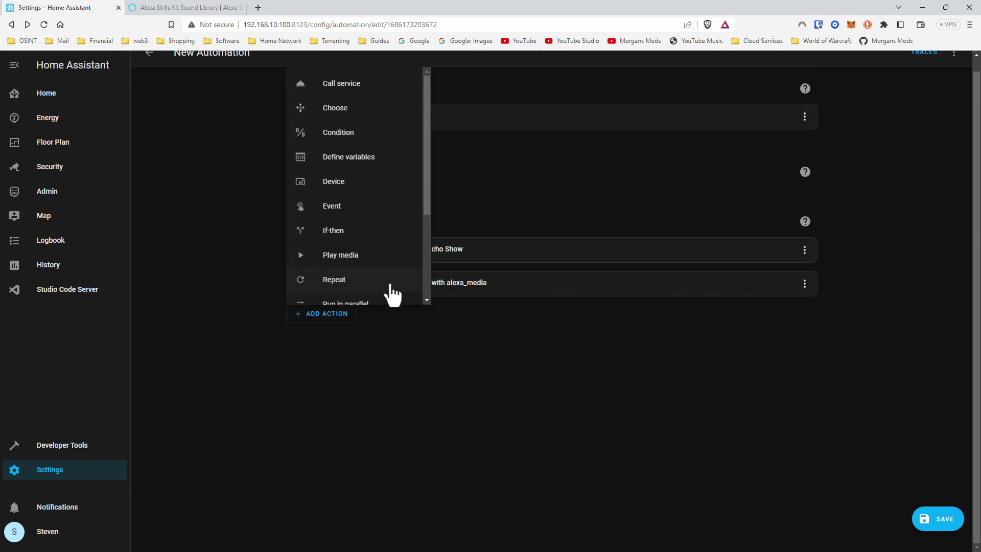
scroll(389, 290, "down", 5)
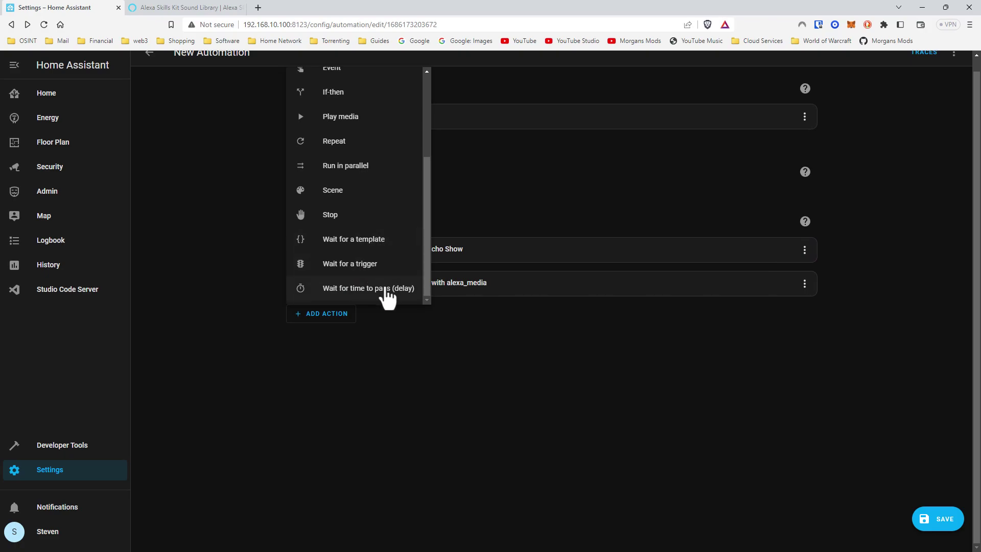
left_click(384, 289)
left_click(345, 366)
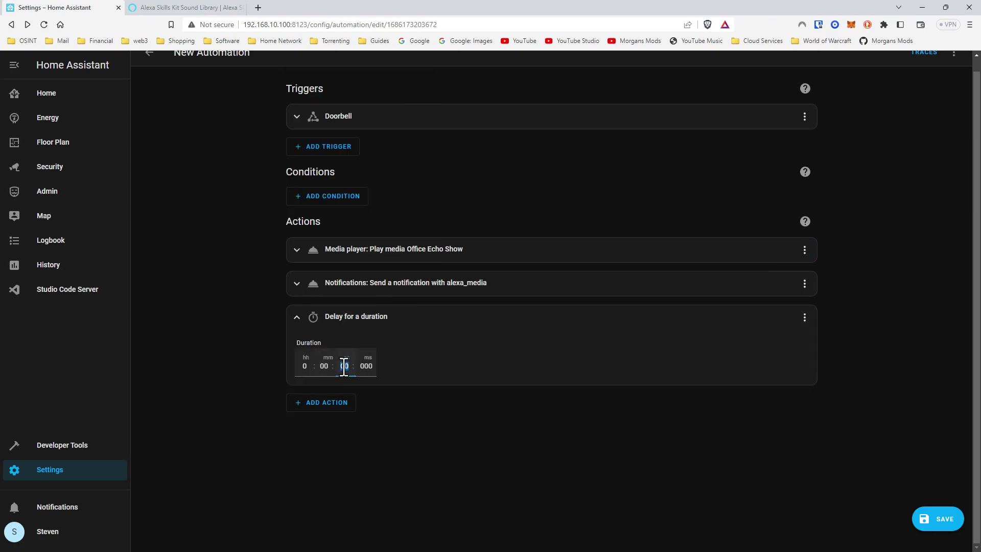
type("2")
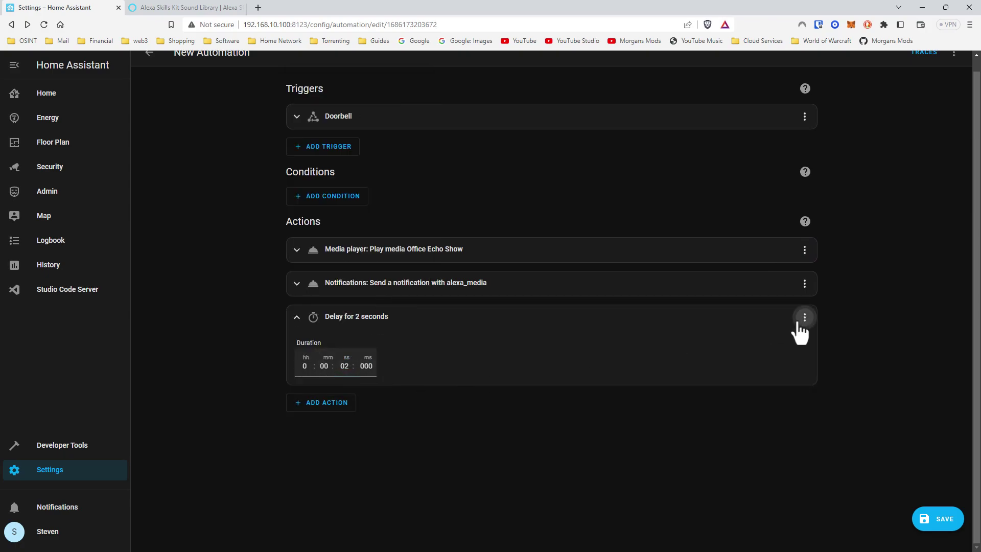
left_click(804, 317)
left_click(861, 133)
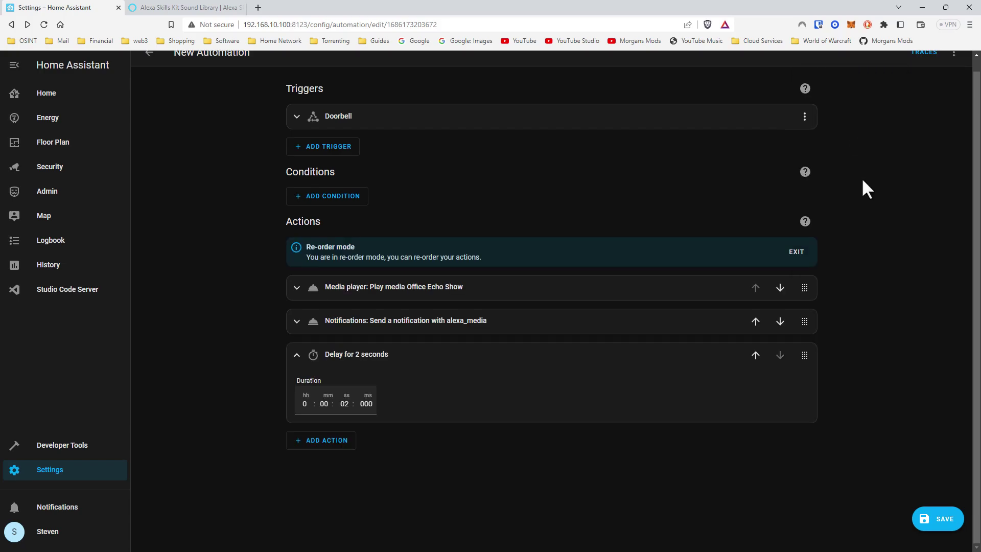
left_click(755, 358)
left_click(796, 252)
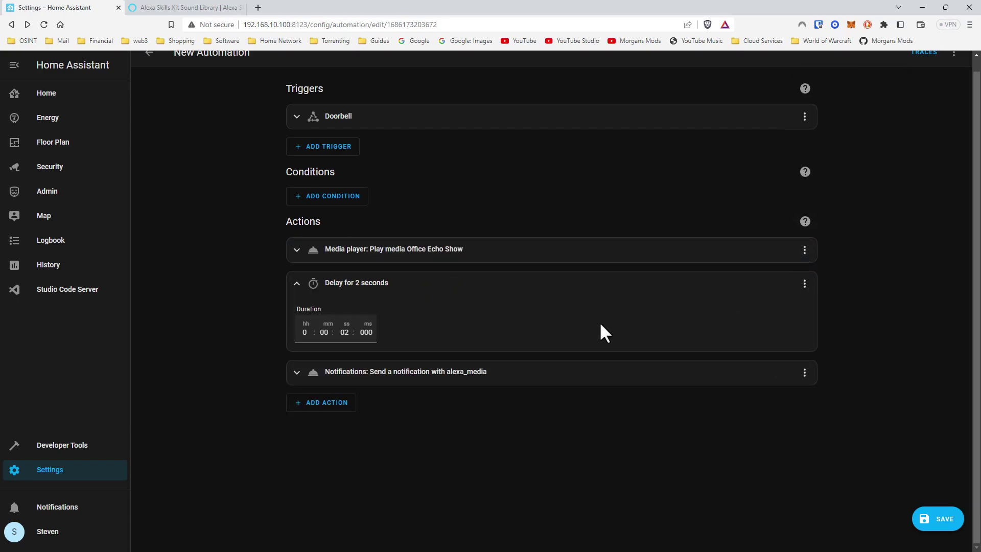
Replace the notification message 'Doorbell rang' with 'Someone is definetely at the door'
left_click(415, 252)
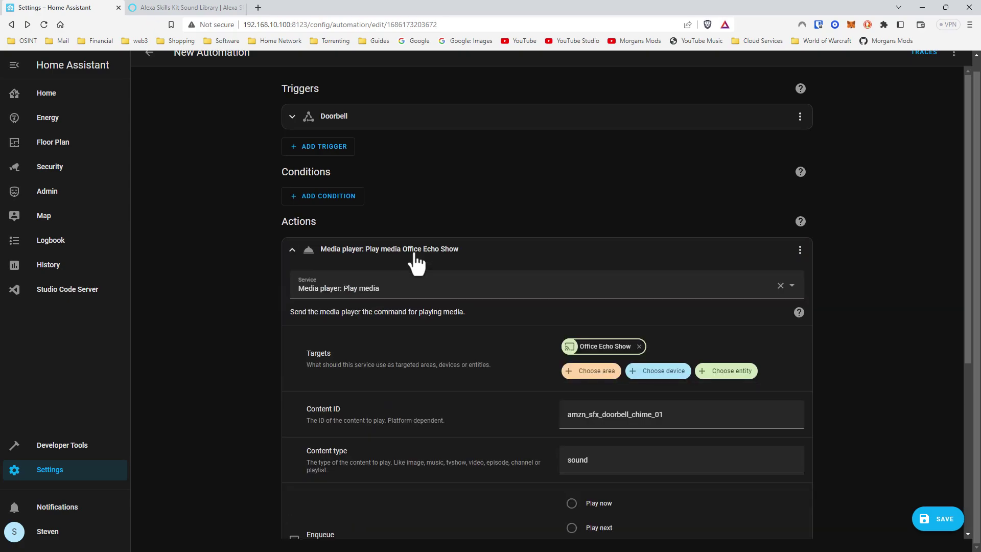
left_click(415, 254)
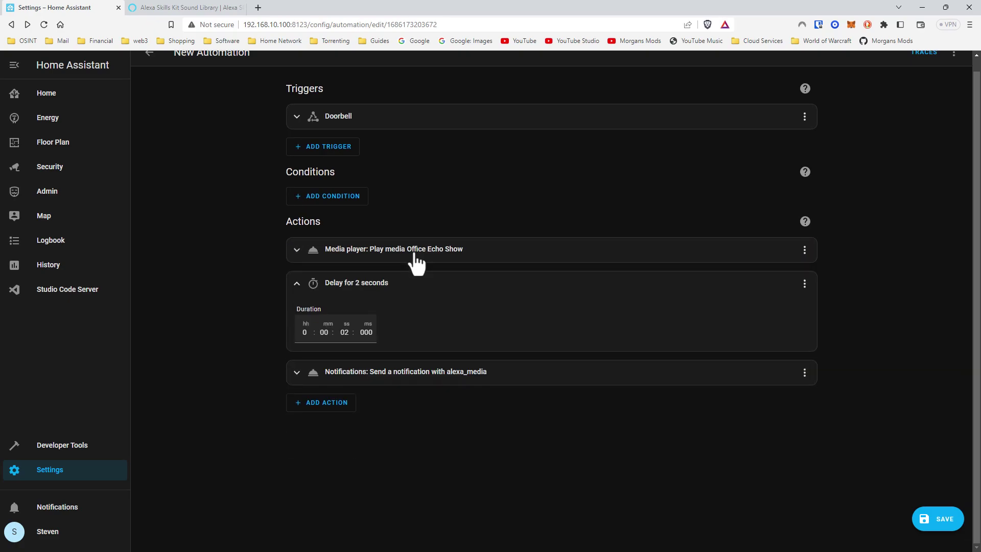
left_click(438, 379)
left_click(620, 475)
double_click(623, 475)
left_click(624, 475)
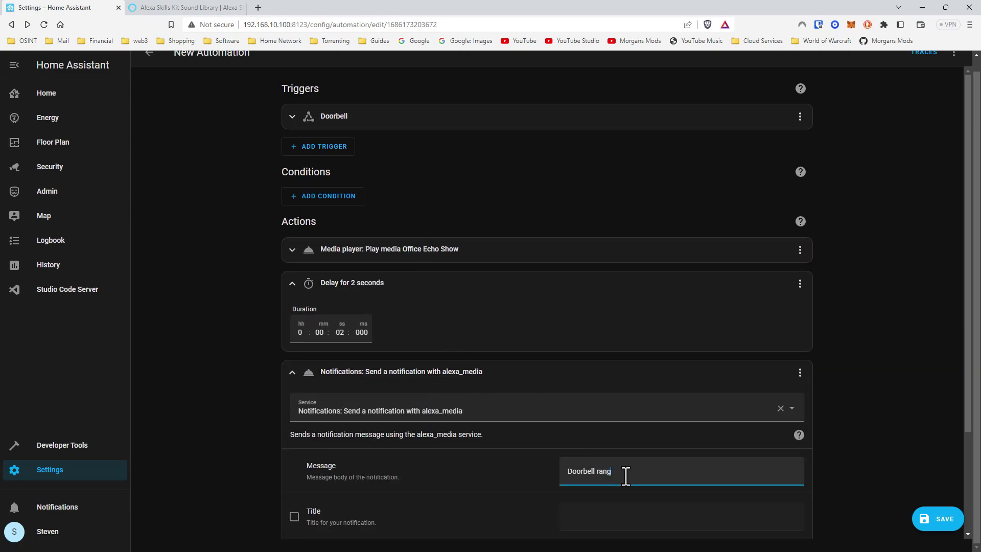
left_click_drag(624, 475, 533, 465)
key("Caps_Lock")
type("S")
key("Caps_Lock")
type("omeone ")
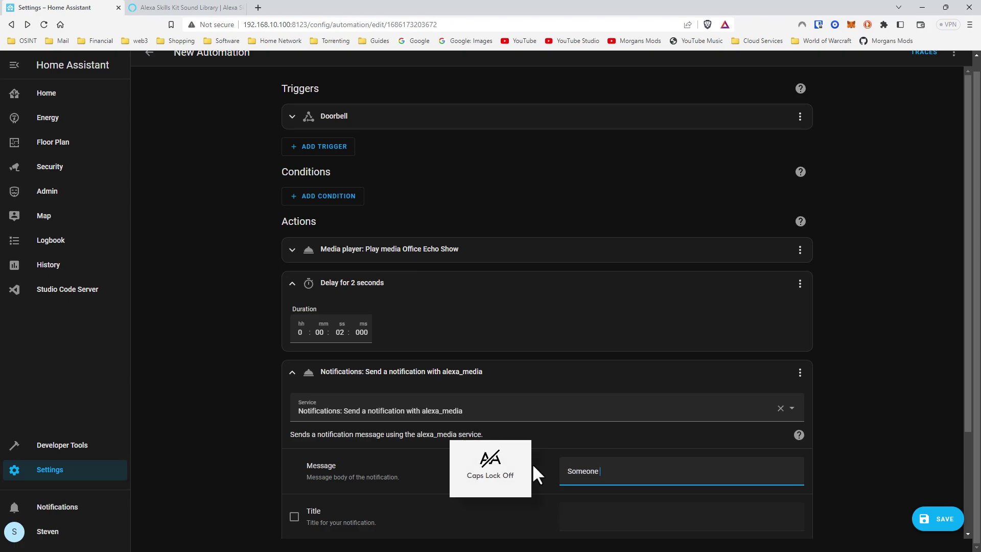
type("is definetely ")
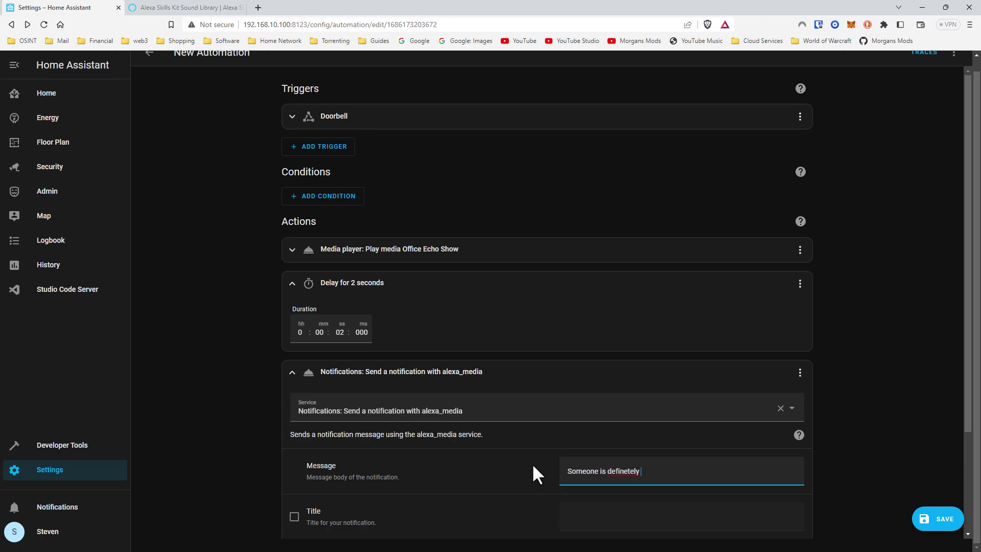
type("at the door")
Correct the spelling to 'definitely' and save the doorbell automation
right_click(629, 471)
left_click(703, 350)
scroll(912, 431, "down", 1)
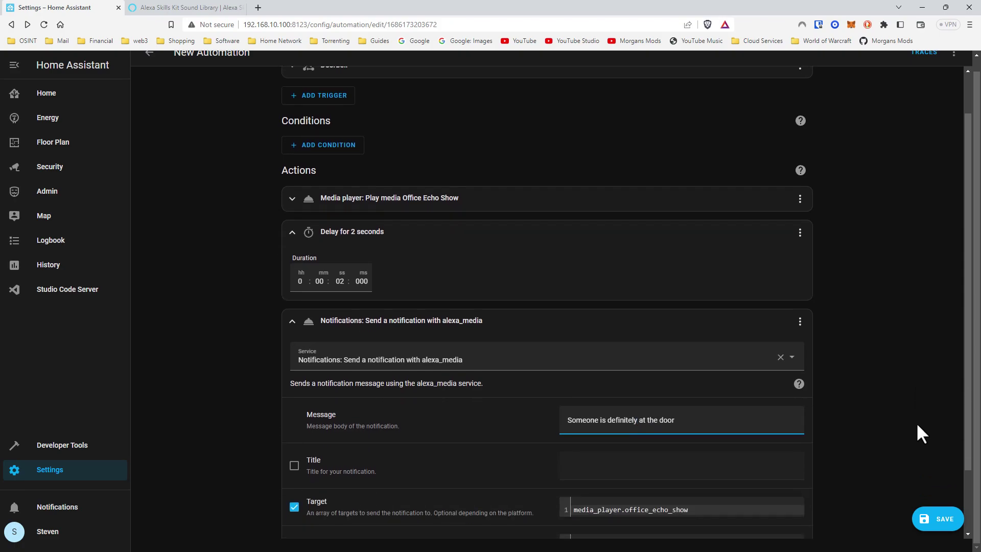
left_click(921, 516)
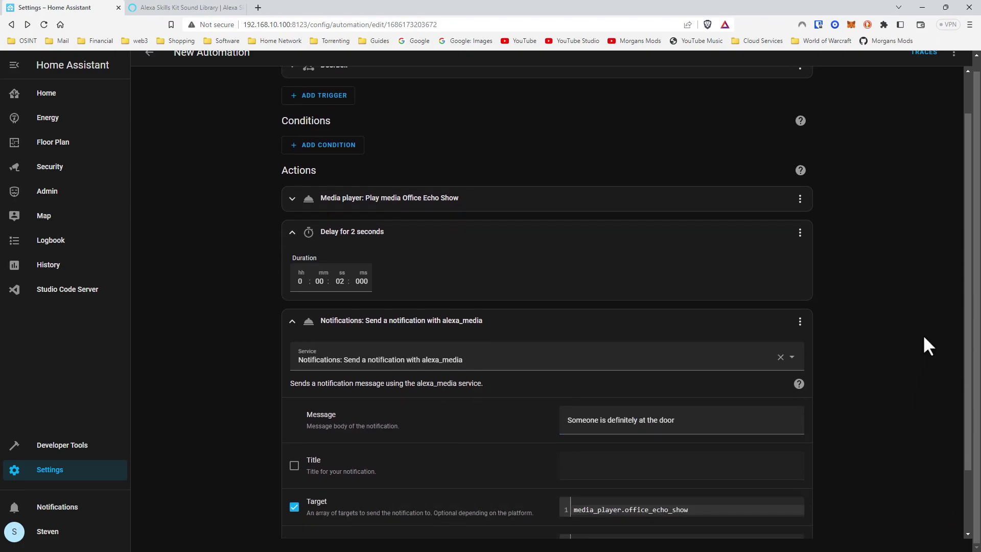
scroll(796, 248, "up", 1)
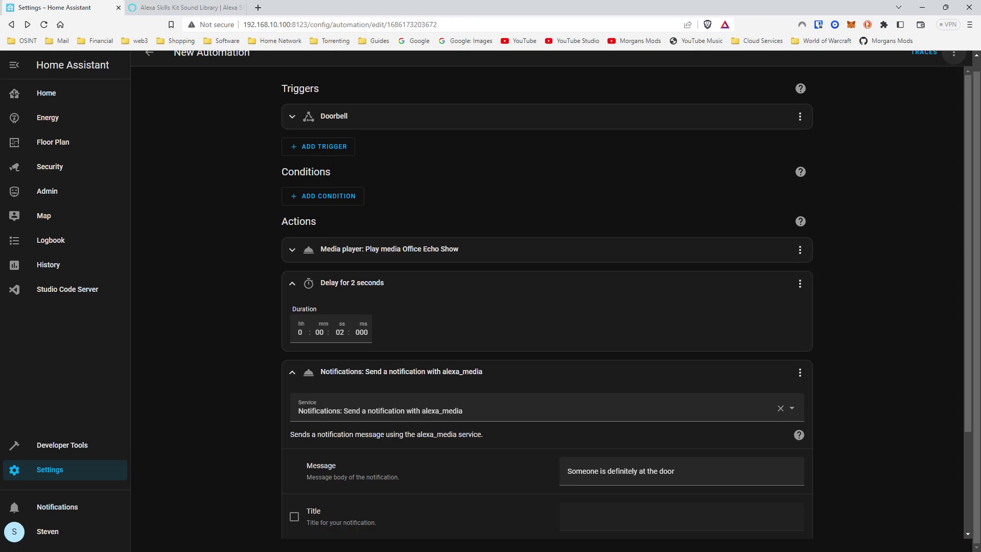
left_click(954, 53)
left_click(930, 107)
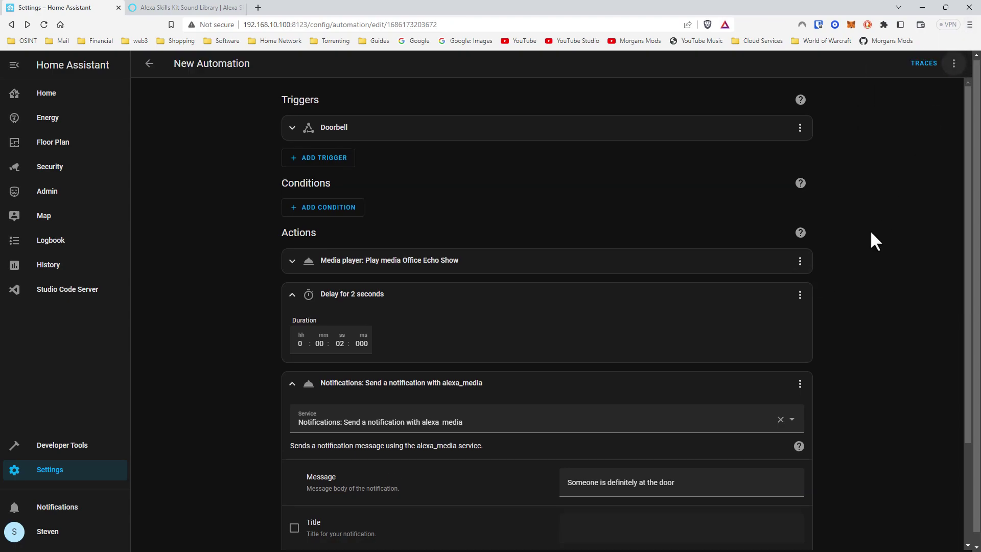